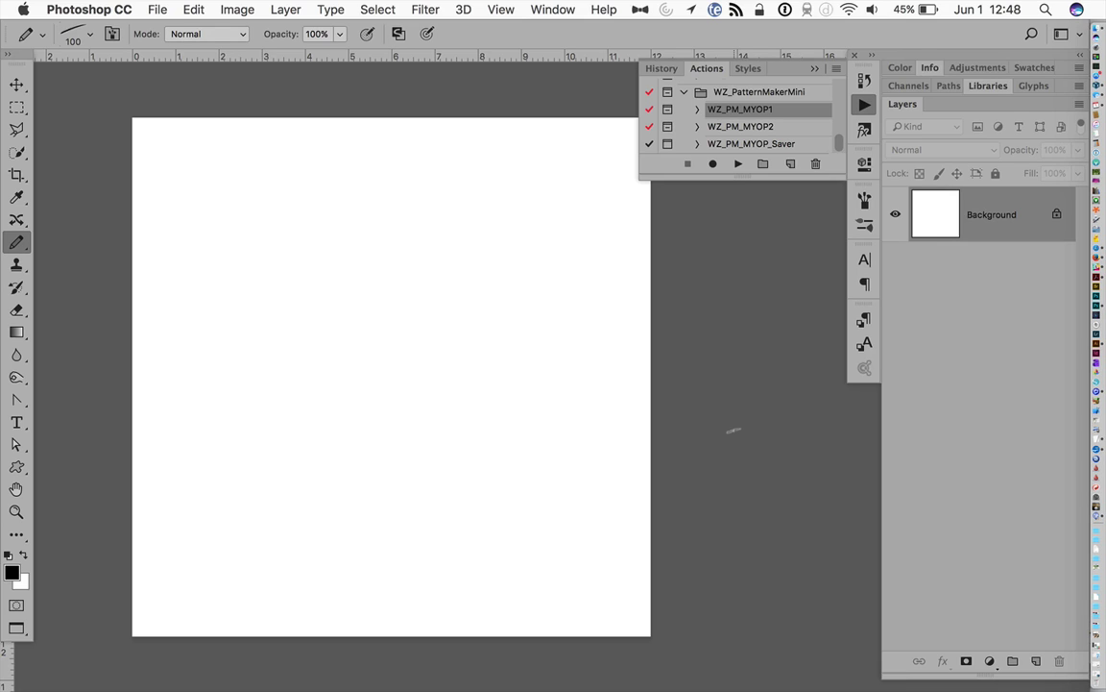
# - Run the WZ_PM_MYOP1 action to create a transparent 200 x 200 px canvas
pyautogui.click(741, 165)
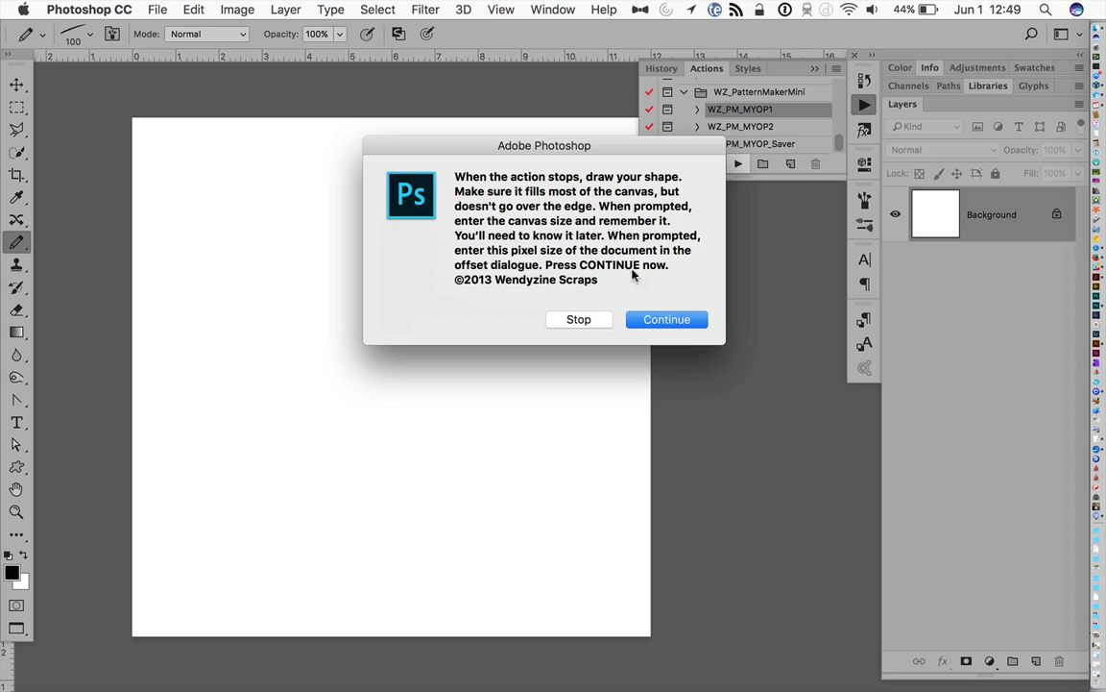
pyautogui.click(675, 320)
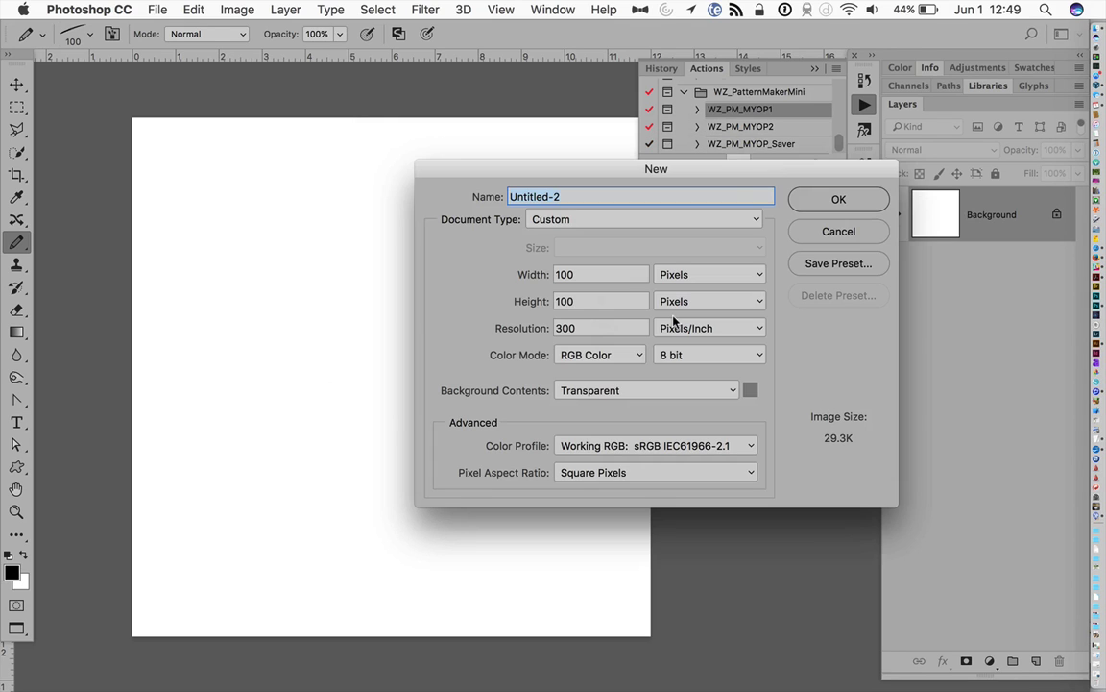
pyautogui.click(601, 275)
pyautogui.write('200')
pyautogui.press('Tab')
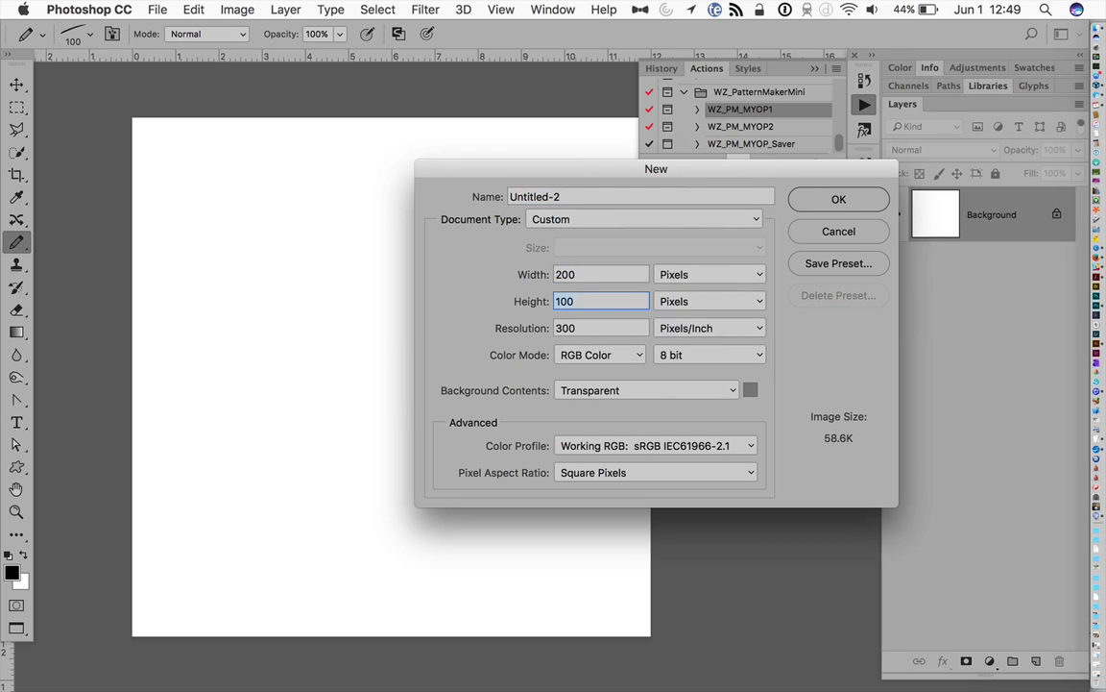
pyautogui.write('200')
pyautogui.click(831, 199)
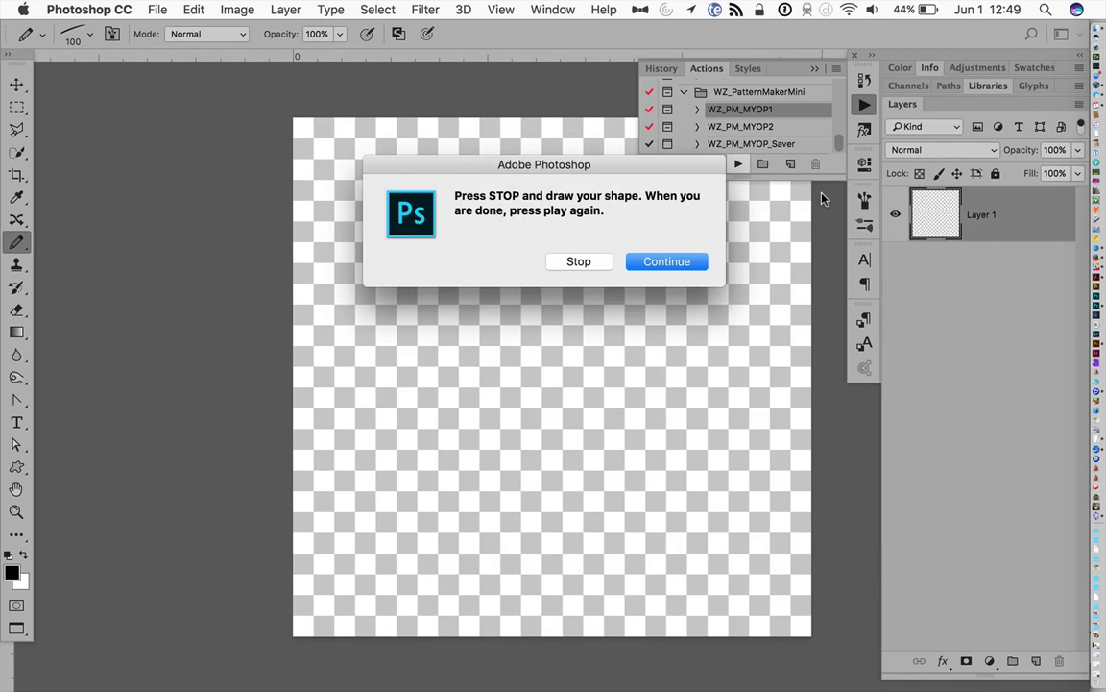
# - Draw a large gold custom arrow shape across the canvas and sample its gold as foreground colour
pyautogui.click(577, 262)
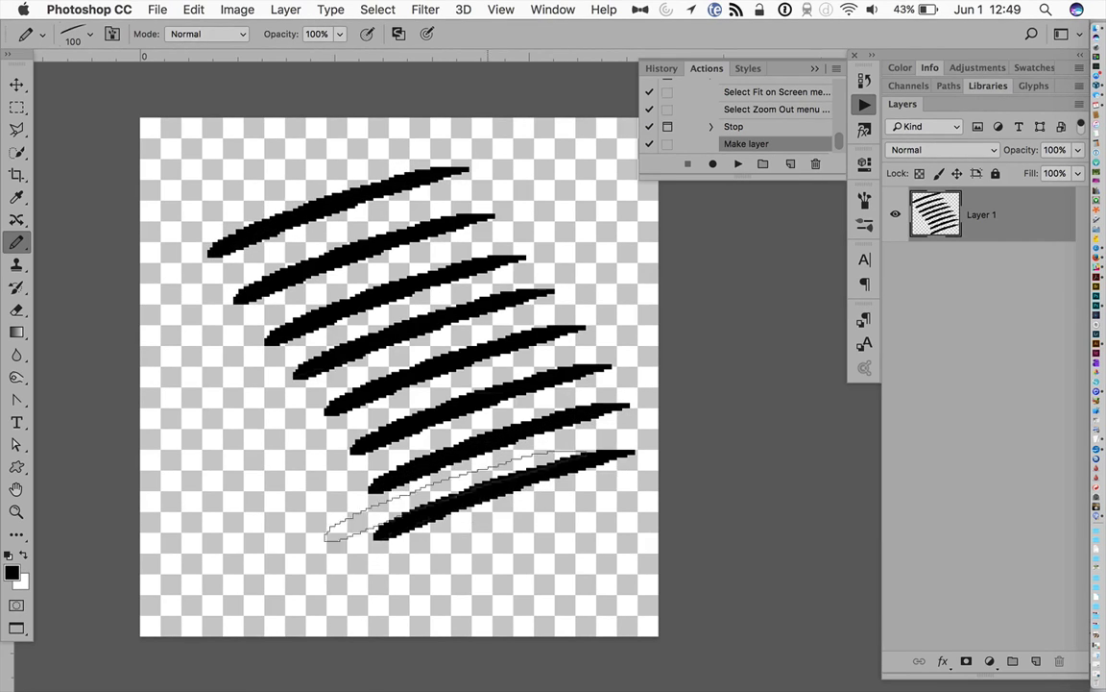
pyautogui.click(16, 467)
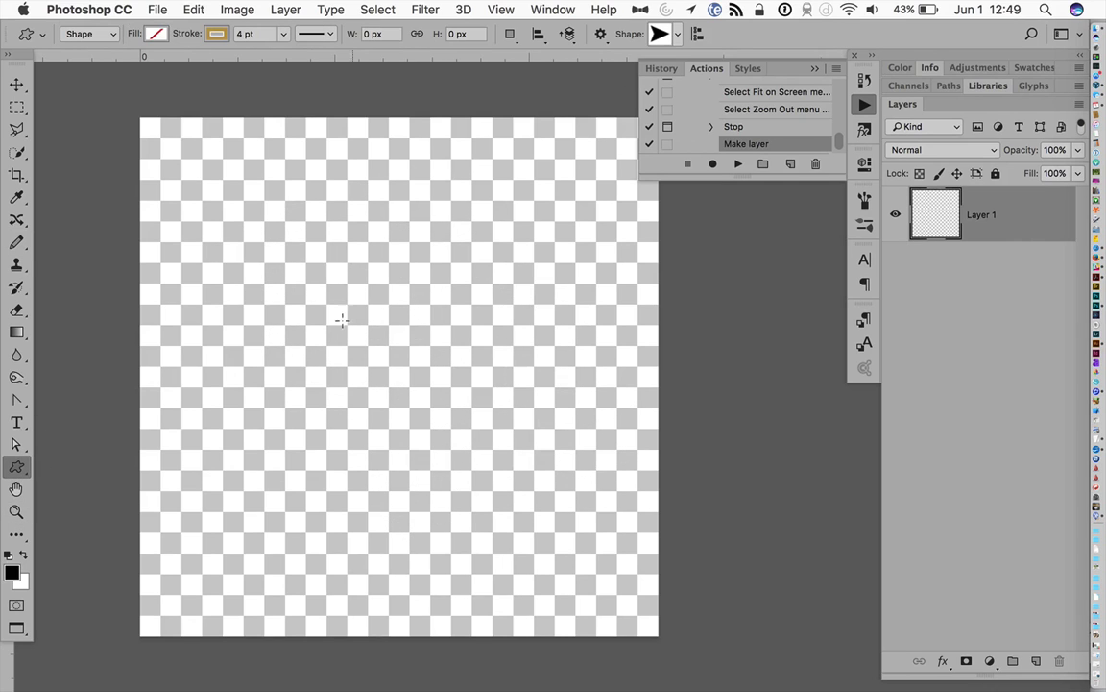
pyautogui.moveTo(395, 372); pyautogui.dragTo(149, 186)
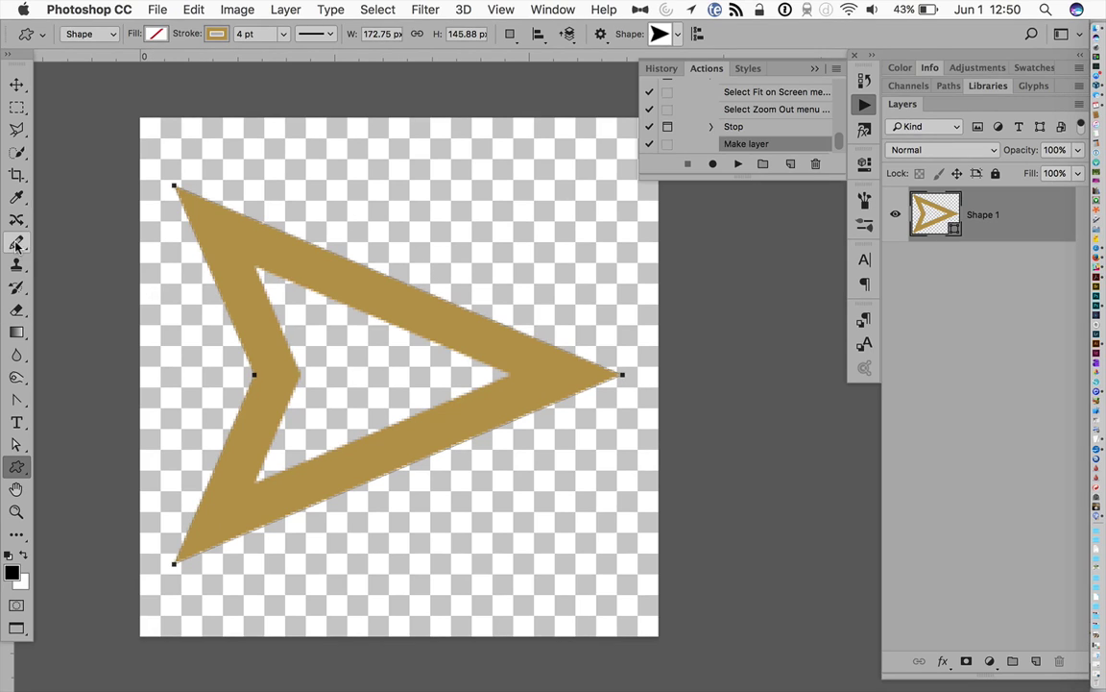
pyautogui.press('i')
pyautogui.click(221, 231)
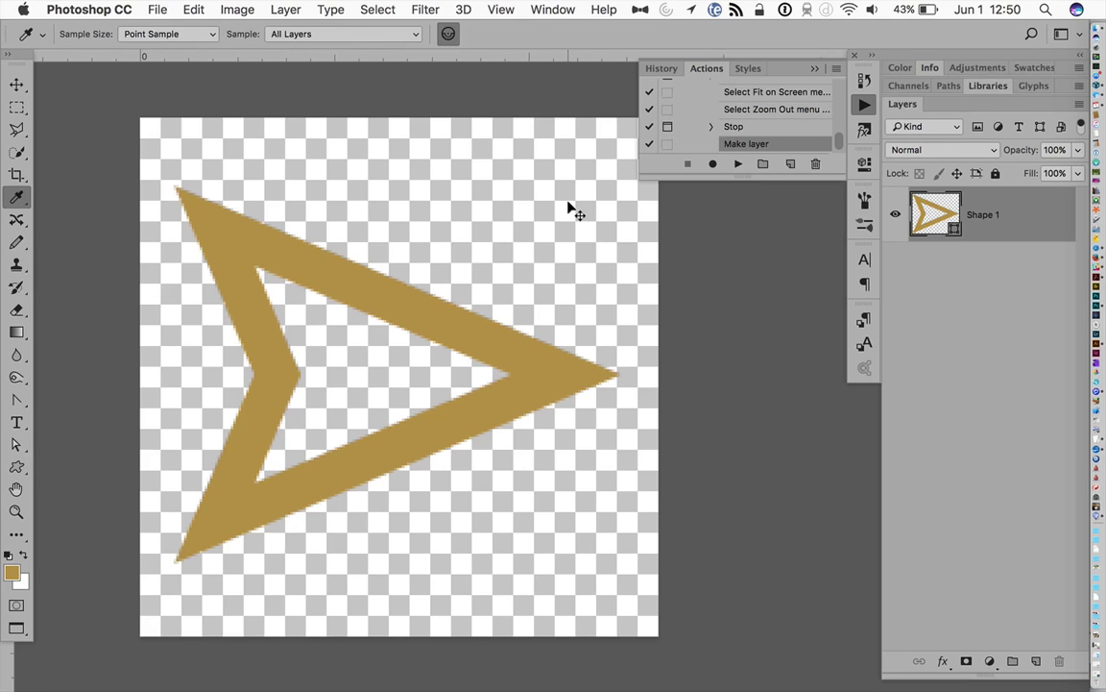
# - Free Transform the arrow to position X 100 px, Y 100 px
pyautogui.press('super+t')
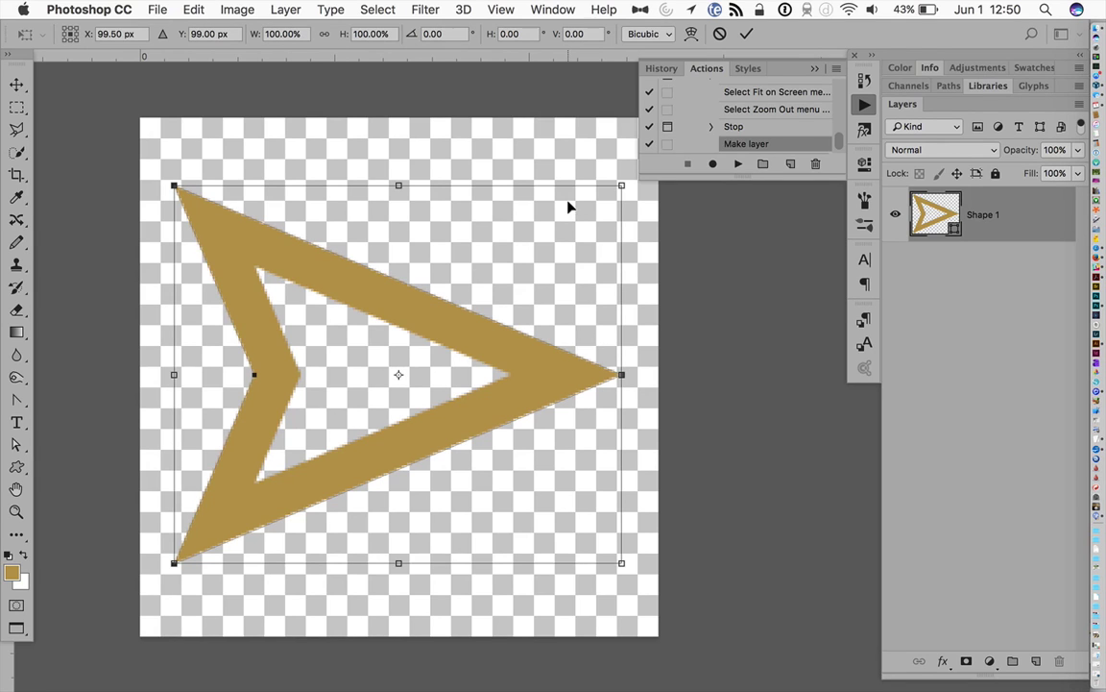
pyautogui.click(113, 36)
pyautogui.write('100')
pyautogui.press('Tab')
pyautogui.write('100')
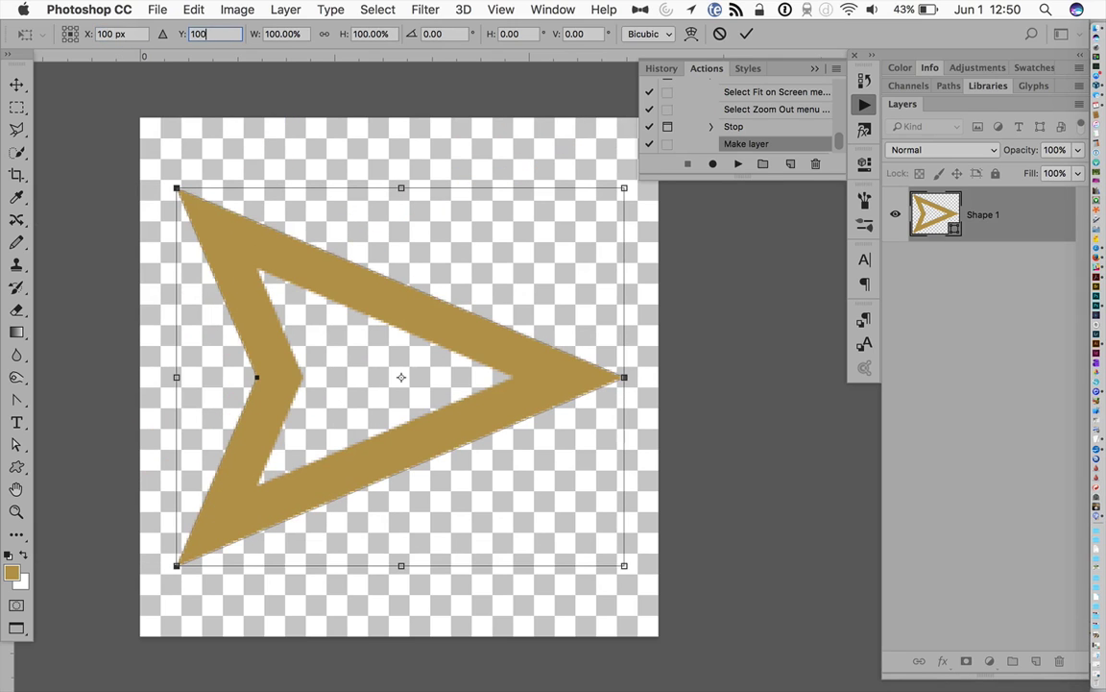
pyautogui.press('Return')
pyautogui.press('Return')
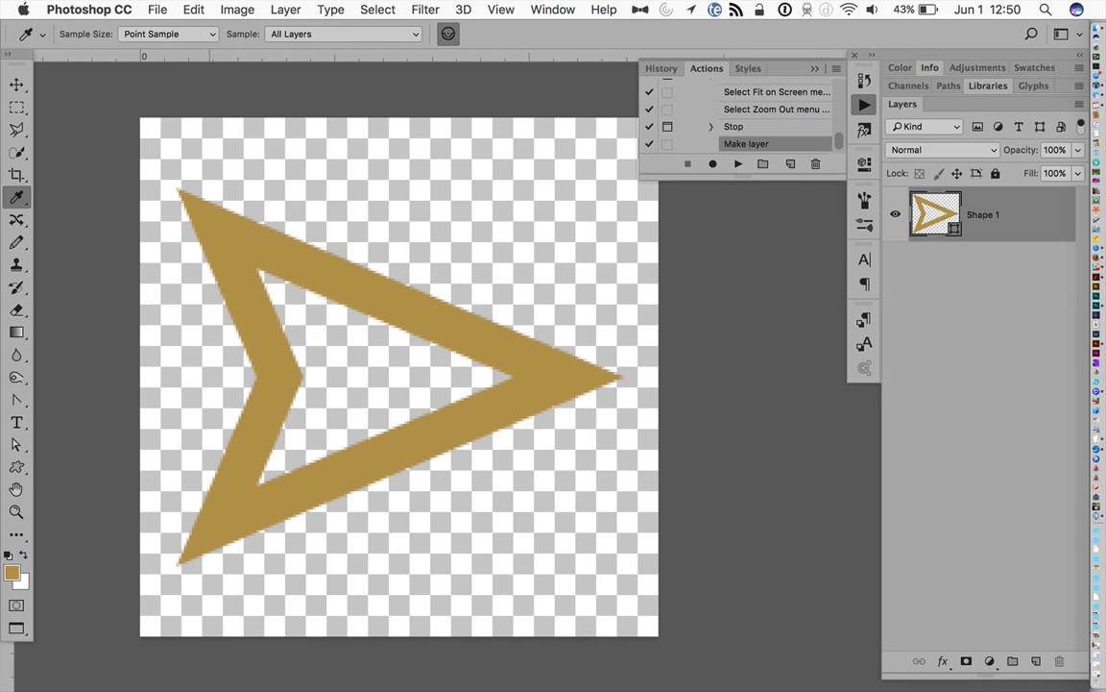
# - Resume the action and fill the arrow with its gold colour
pyautogui.click(737, 165)
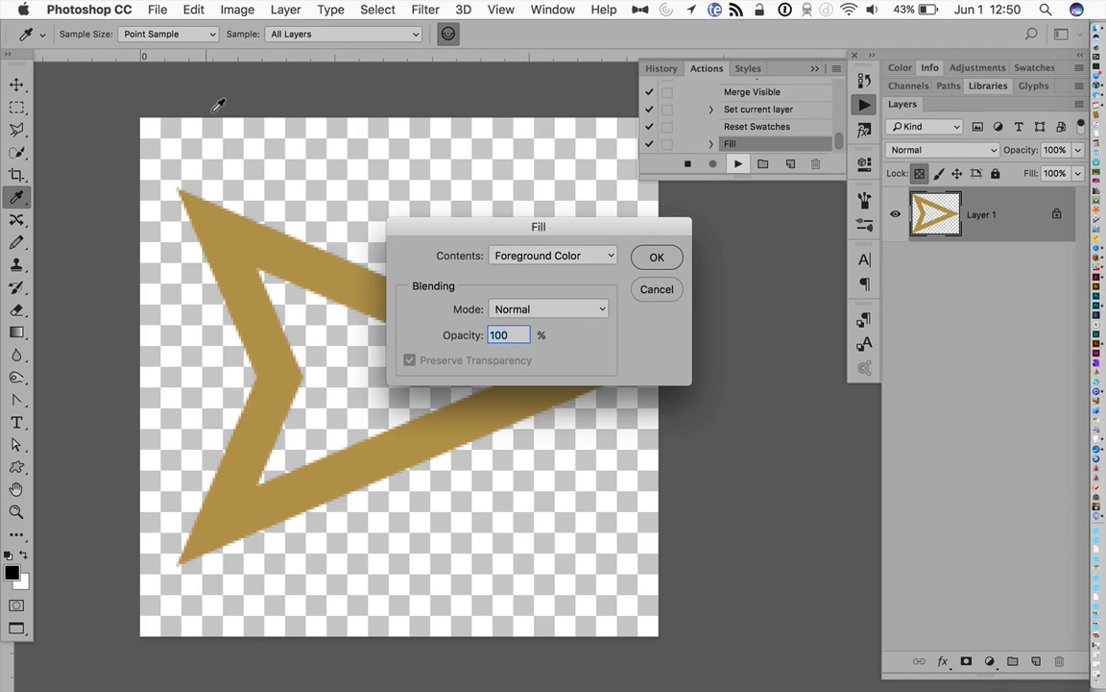
pyautogui.click(534, 255)
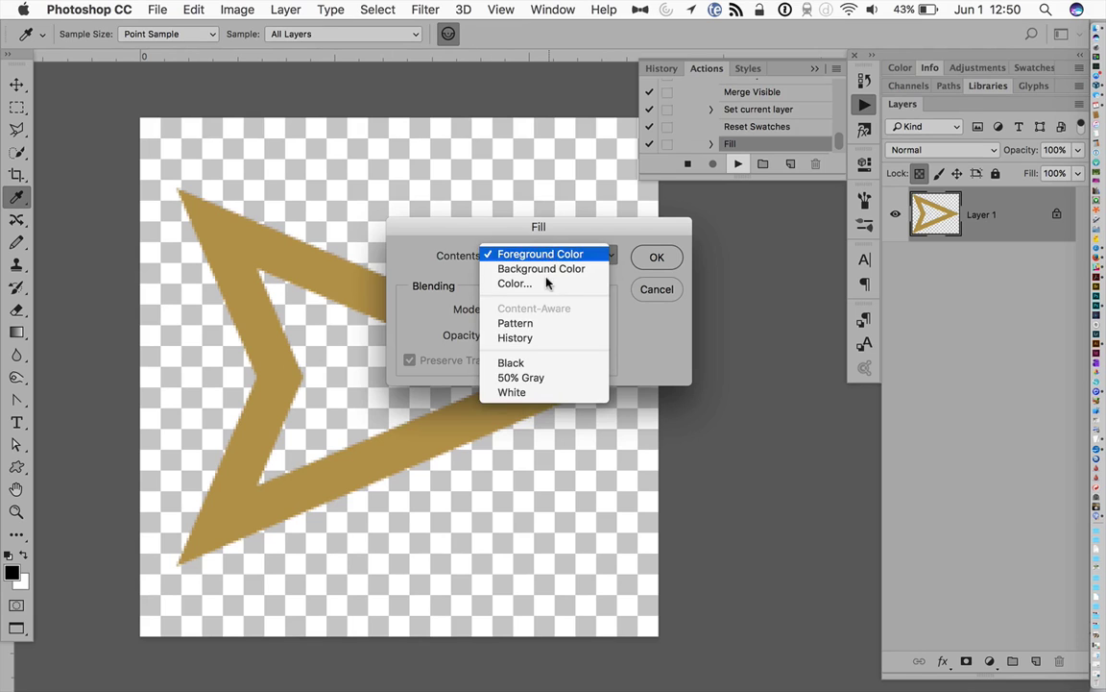
pyautogui.click(490, 253)
pyautogui.click(498, 254)
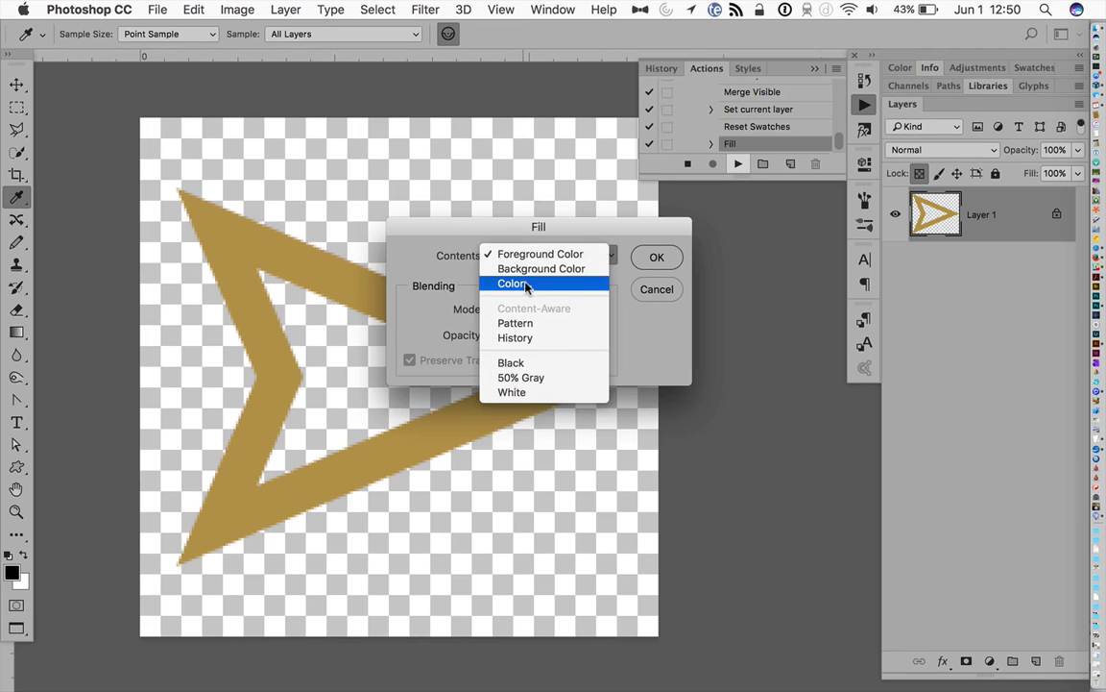
pyautogui.click(525, 284)
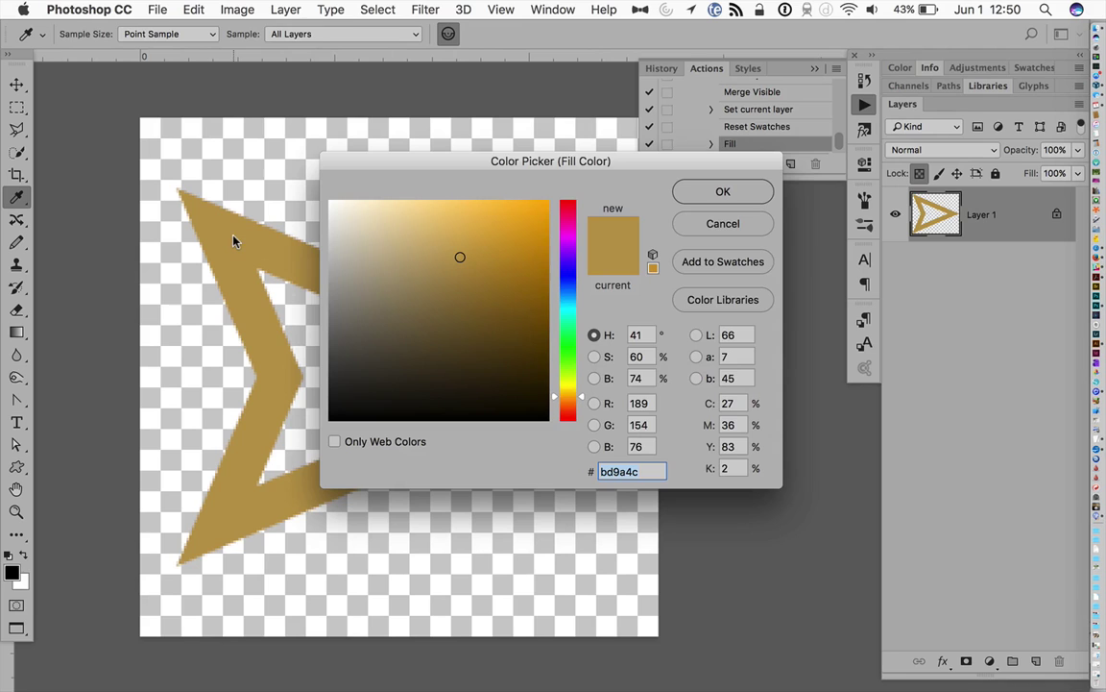
pyautogui.click(723, 191)
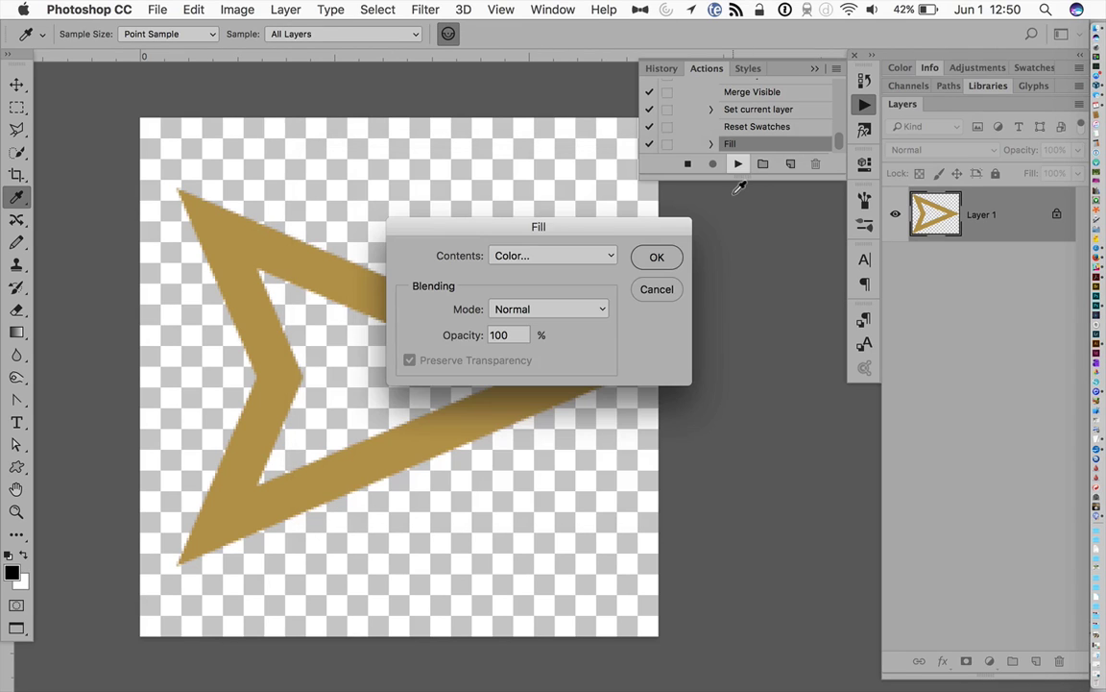
pyautogui.click(658, 257)
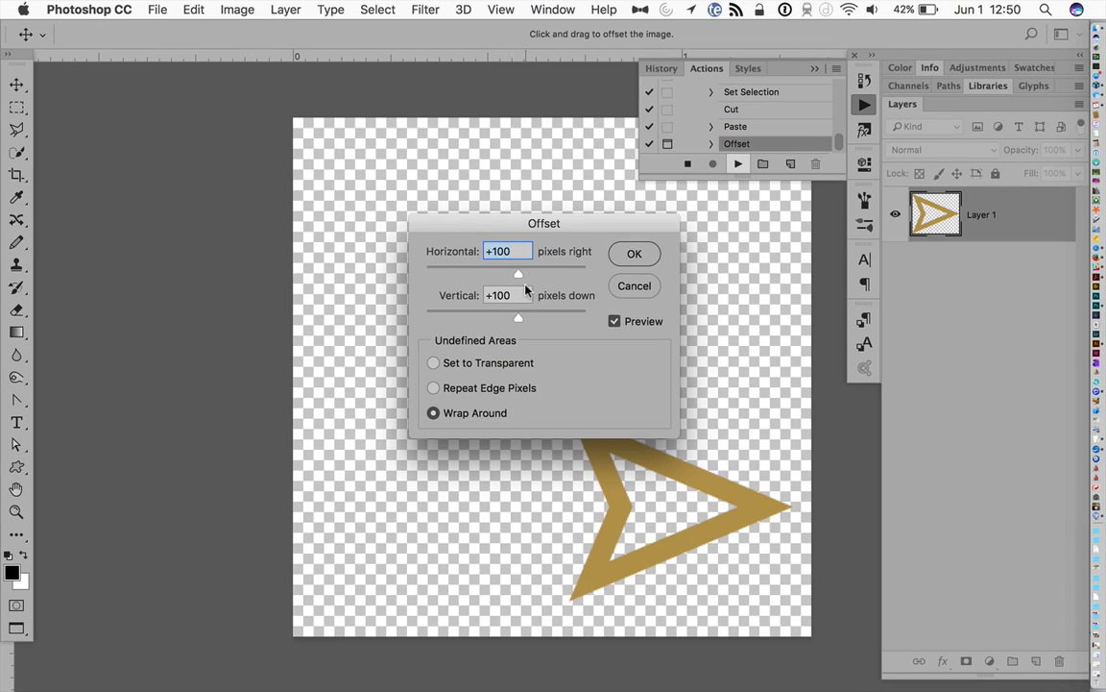
# - Offset the copy by 200 px horizontally and vertically with wrap-around
pyautogui.write('200')
pyautogui.press('Tab')
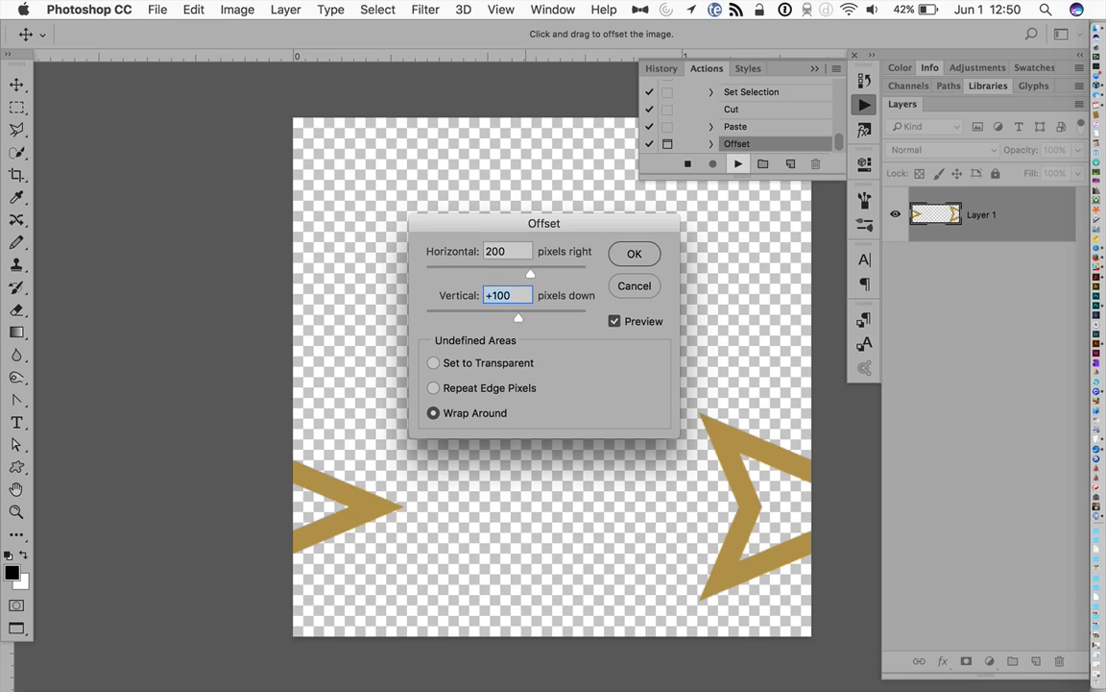
pyautogui.write('200')
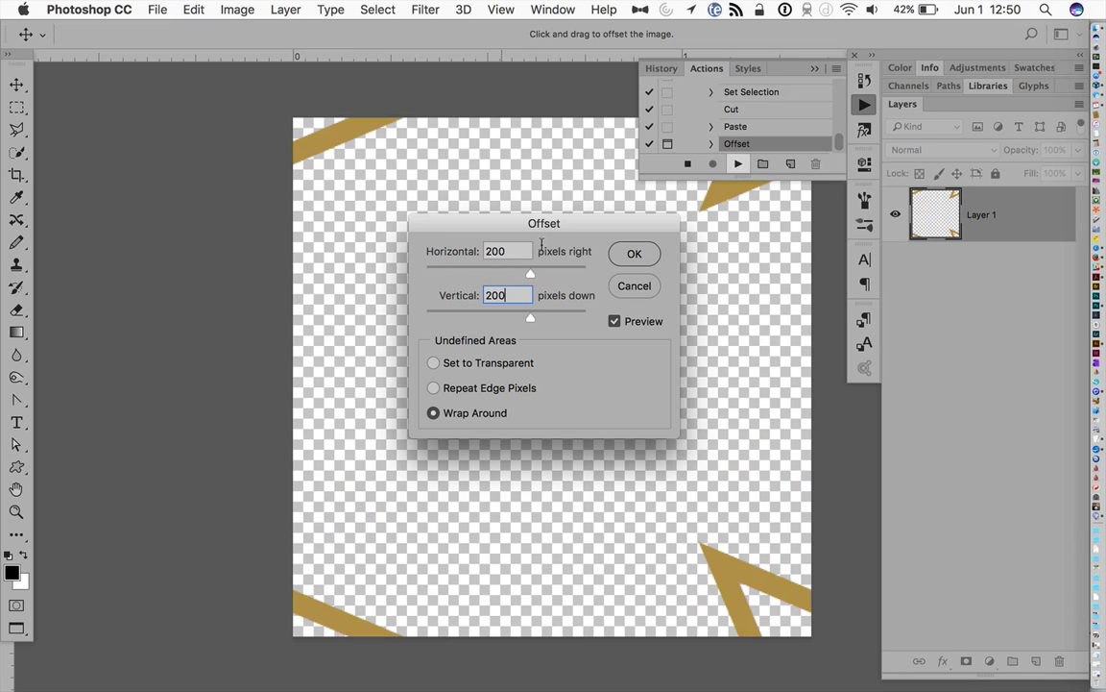
pyautogui.click(635, 255)
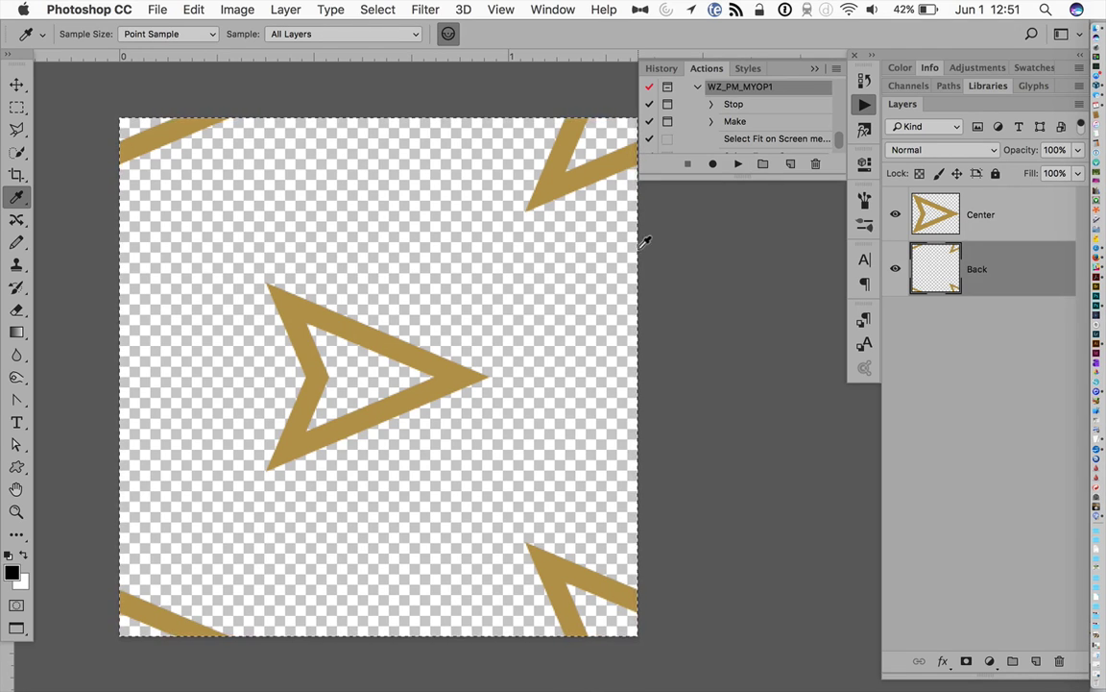
# - Run WZ_PM_MYOP_Saver to save patterns WZ_MYOPa, WZ_MYOPb and WZ_MYOPc
pyautogui.click(698, 88)
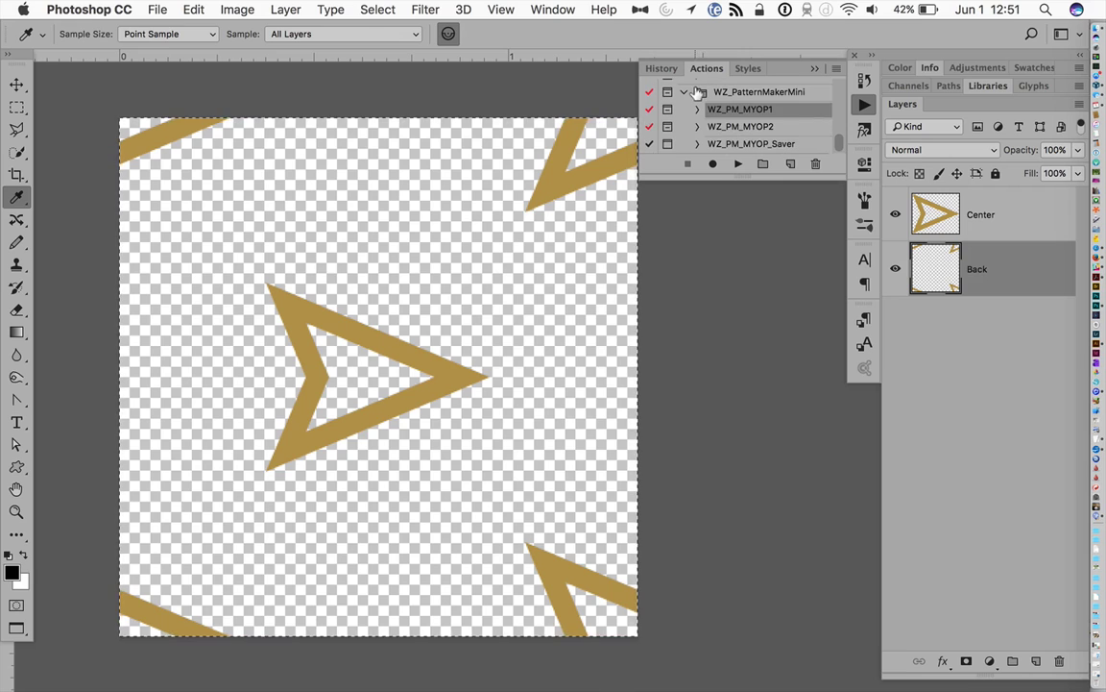
pyautogui.click(722, 145)
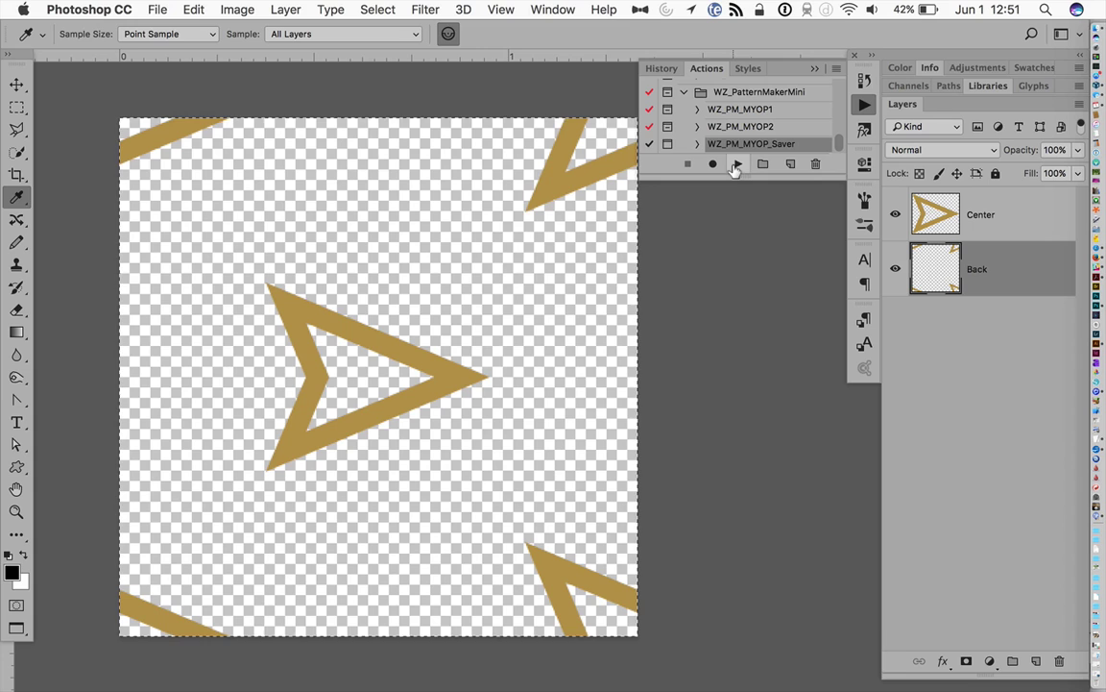
pyautogui.click(736, 167)
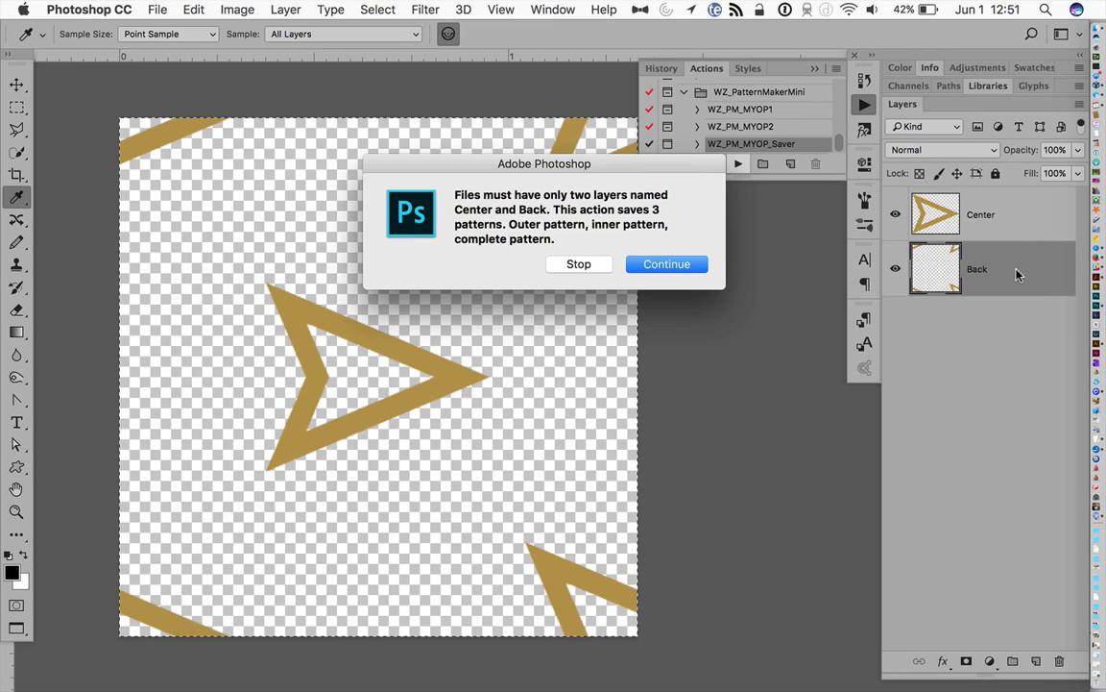
pyautogui.click(667, 268)
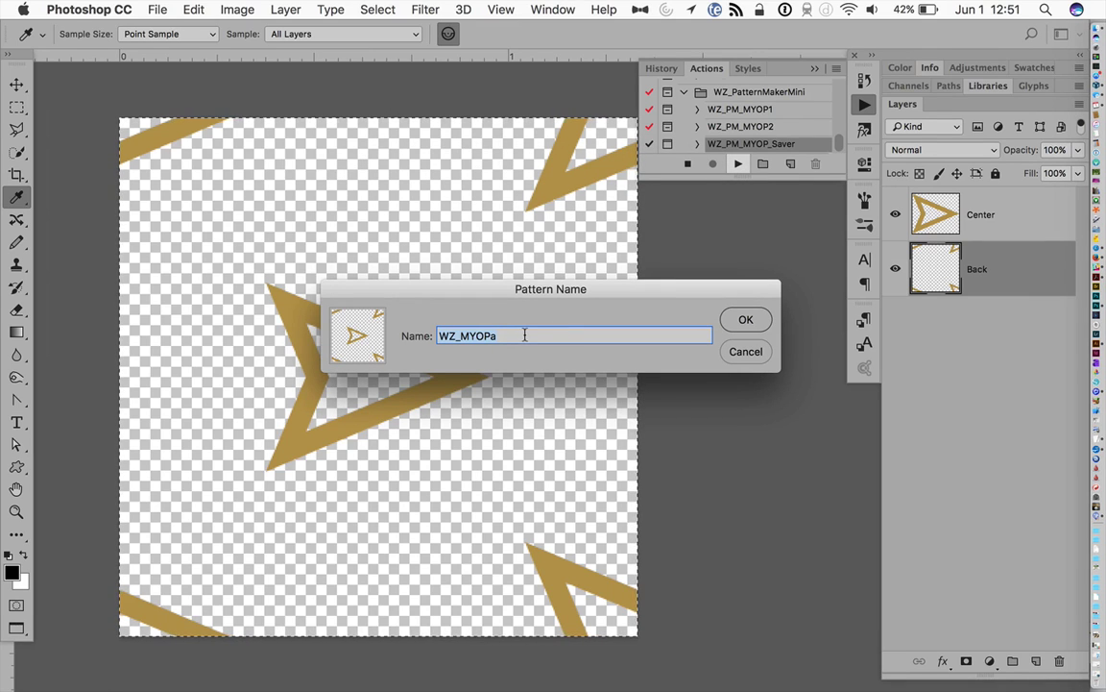
pyautogui.click(735, 319)
pyautogui.click(745, 319)
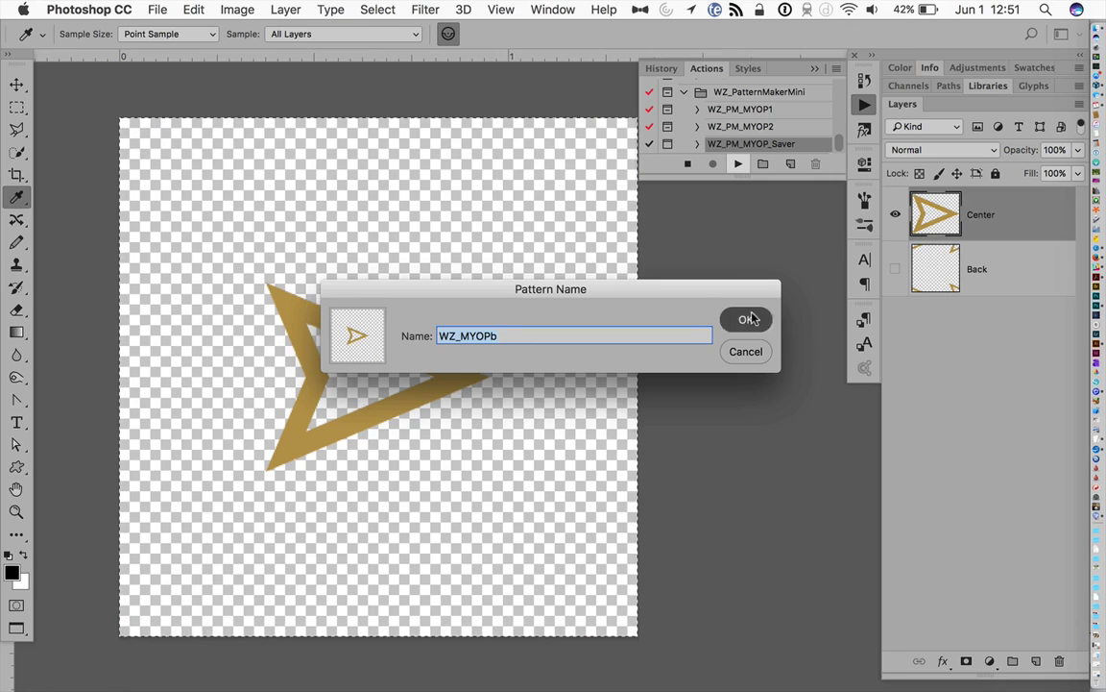
pyautogui.click(747, 319)
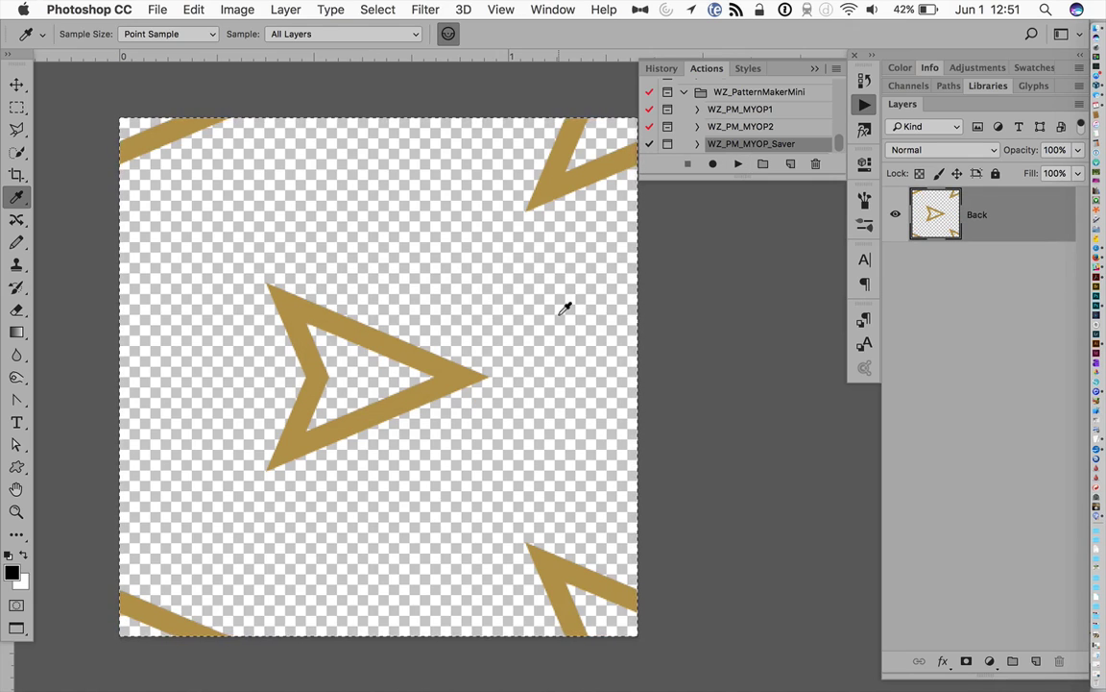
# - Create a new blank 12x12 inch document
pyautogui.press('super+n')
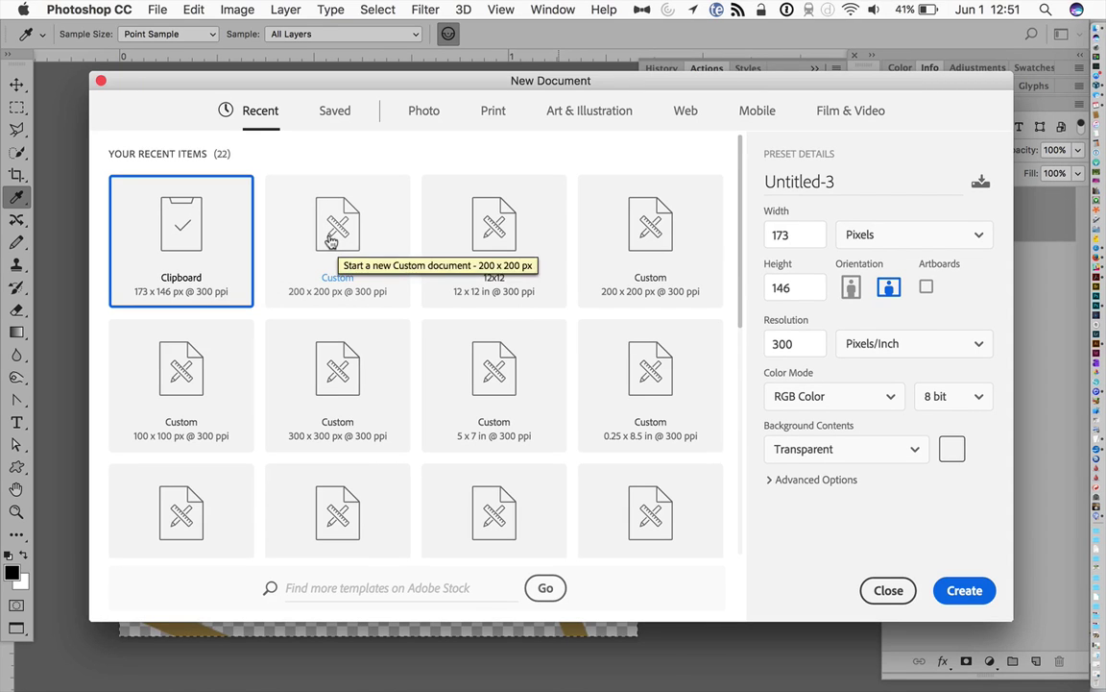
pyautogui.click(494, 265)
pyautogui.click(963, 590)
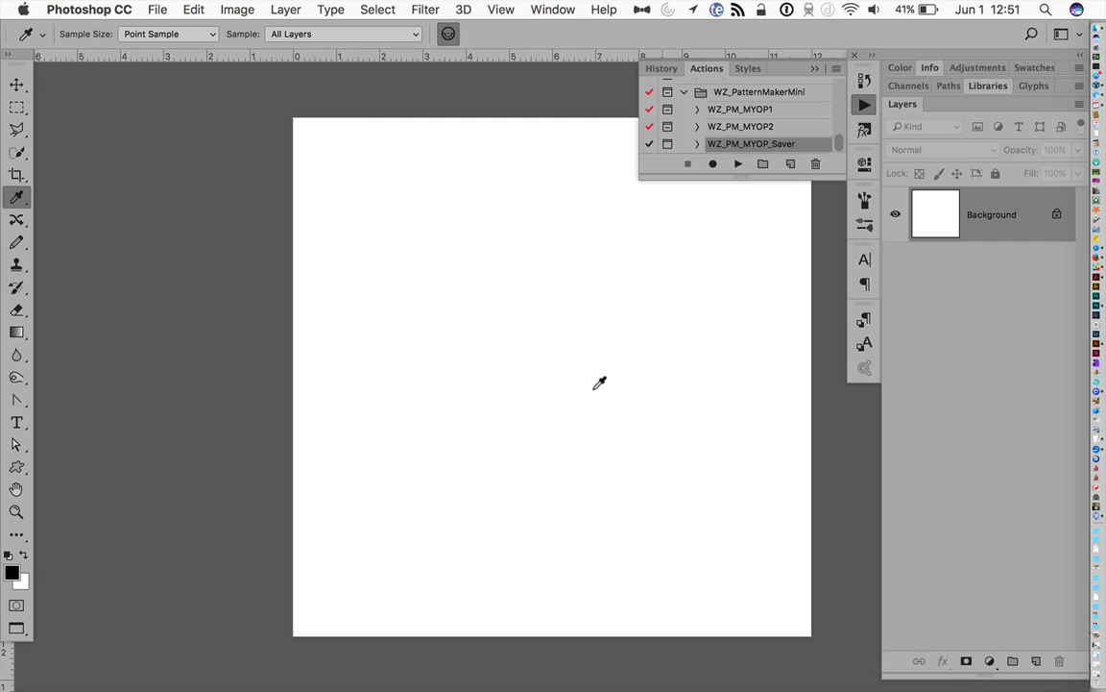
# - Add a new layer, fill it with pattern WZ_MYOPc, and zoom in to inspect the arrows
pyautogui.click(1037, 661)
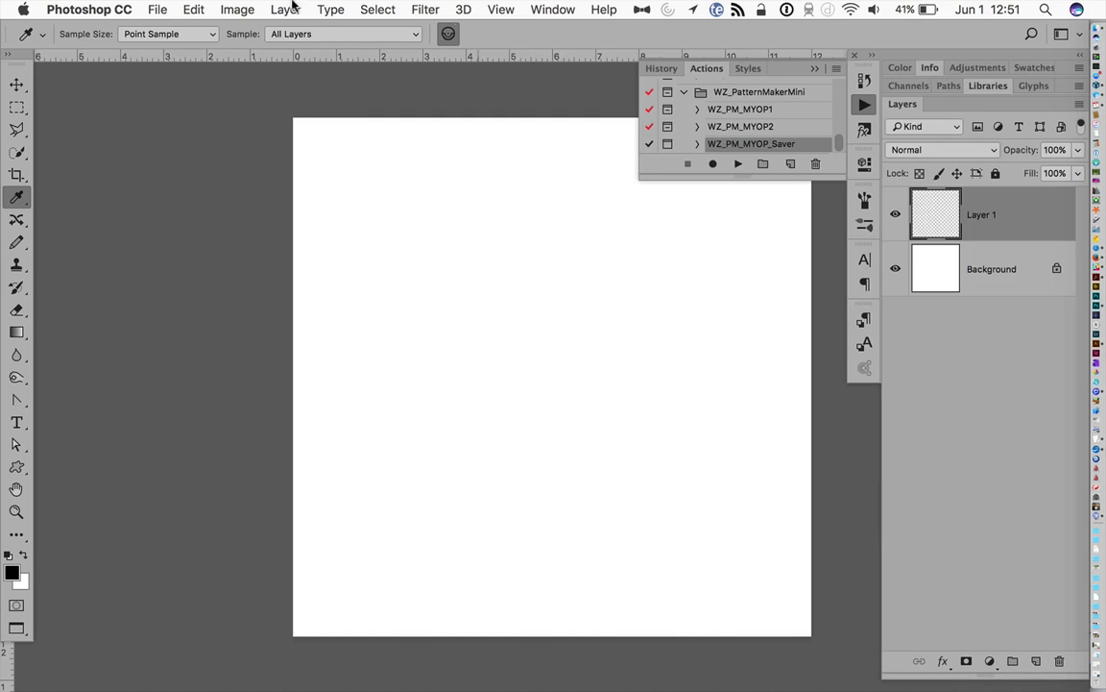
pyautogui.click(192, 9)
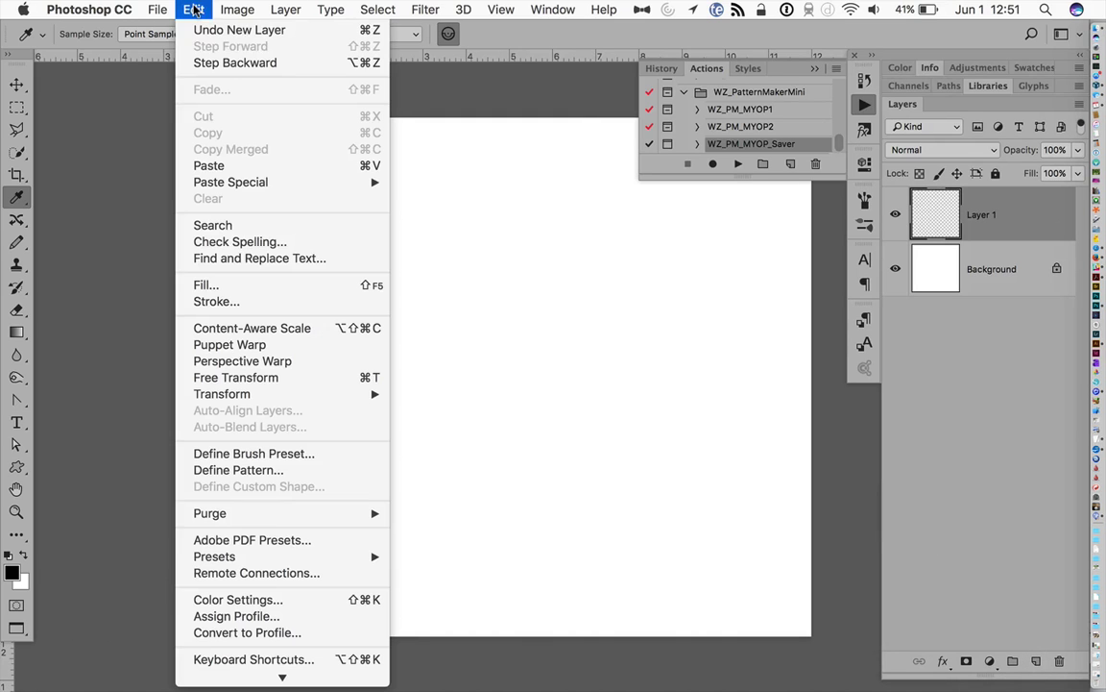
pyautogui.click(264, 284)
pyautogui.click(499, 252)
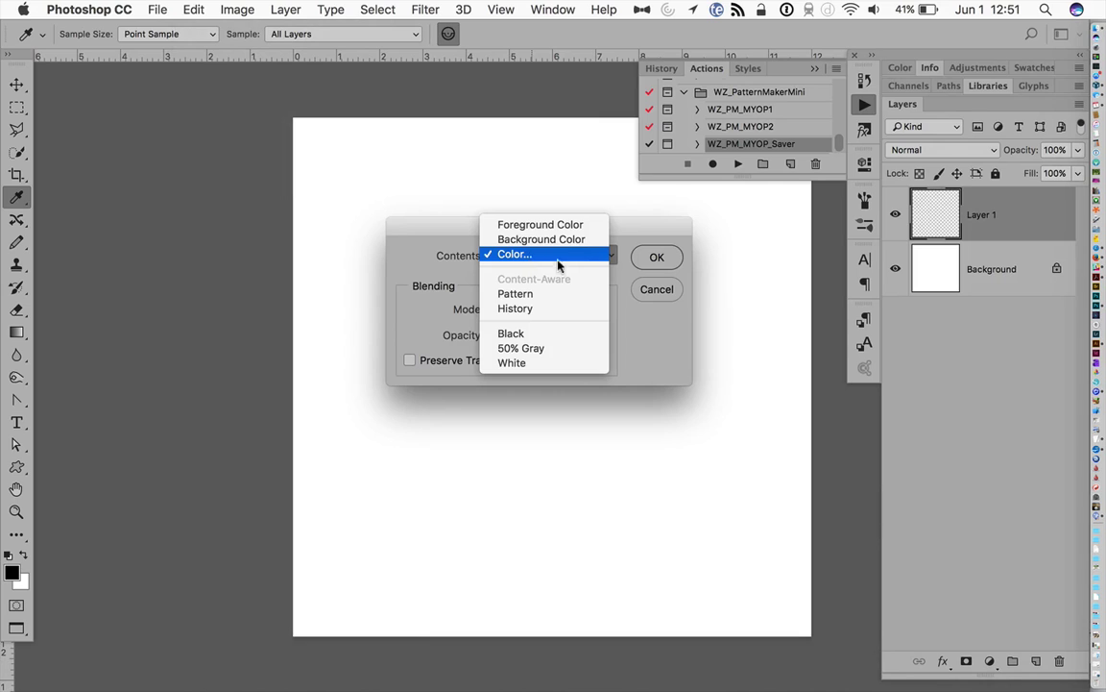
pyautogui.click(542, 296)
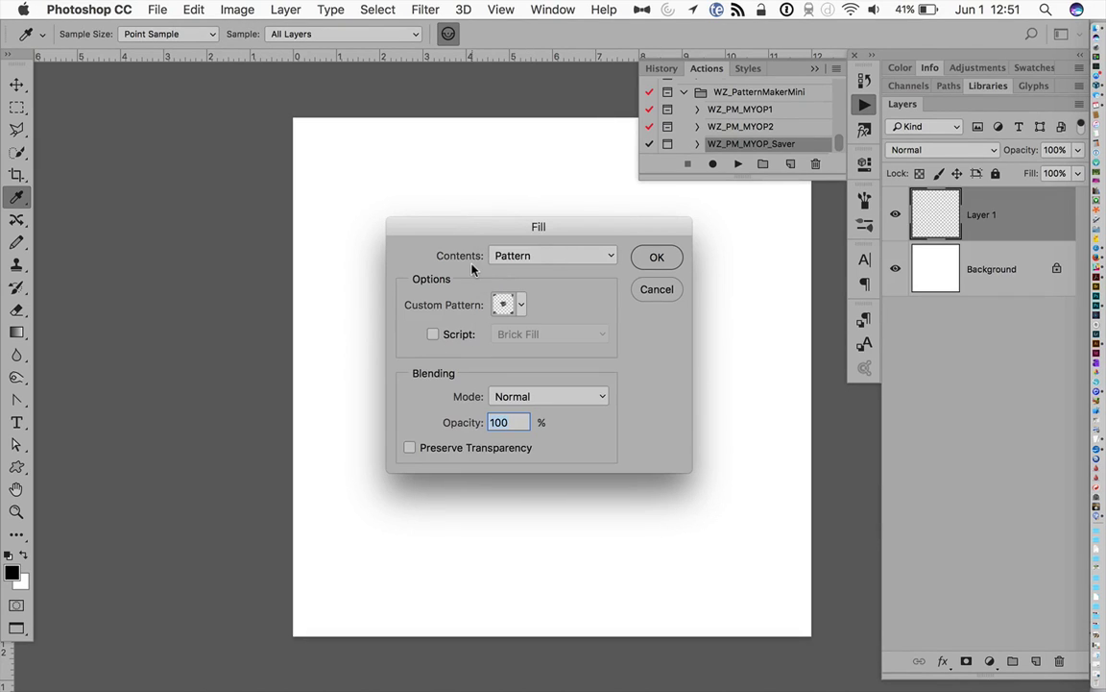
pyautogui.click(520, 305)
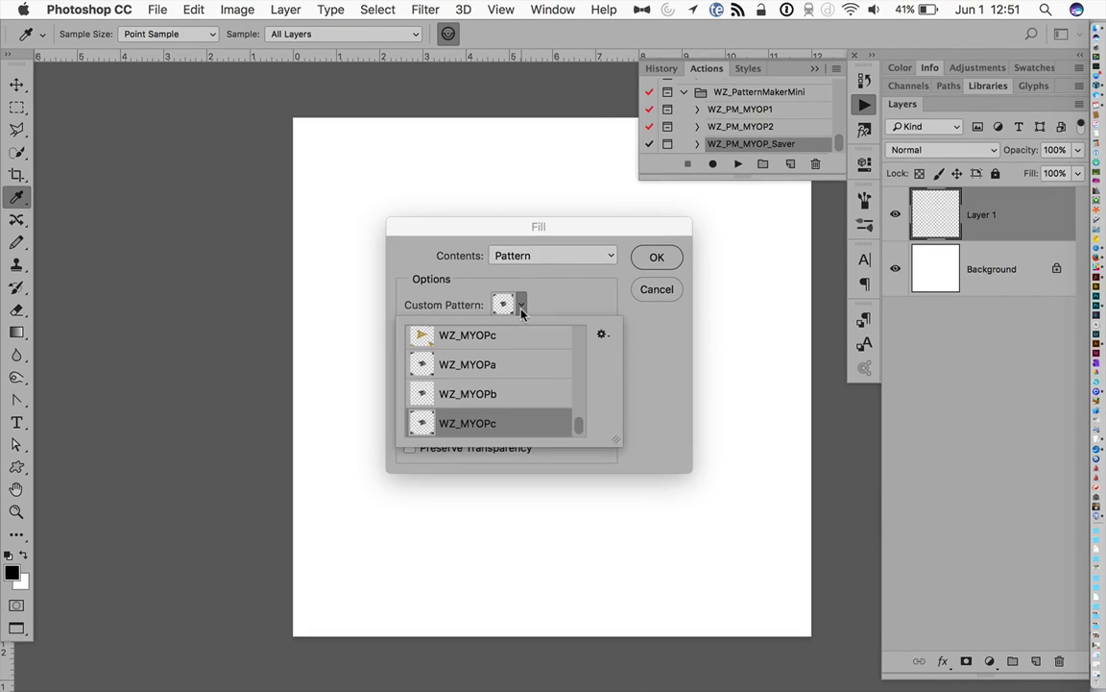
pyautogui.click(495, 424)
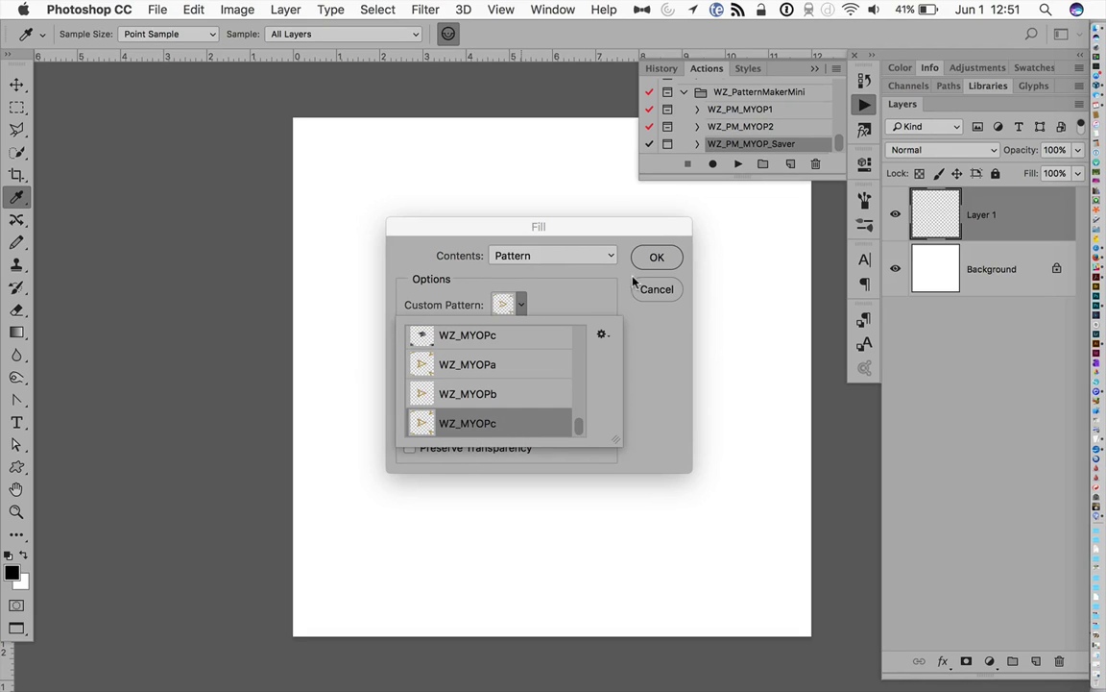
pyautogui.click(657, 258)
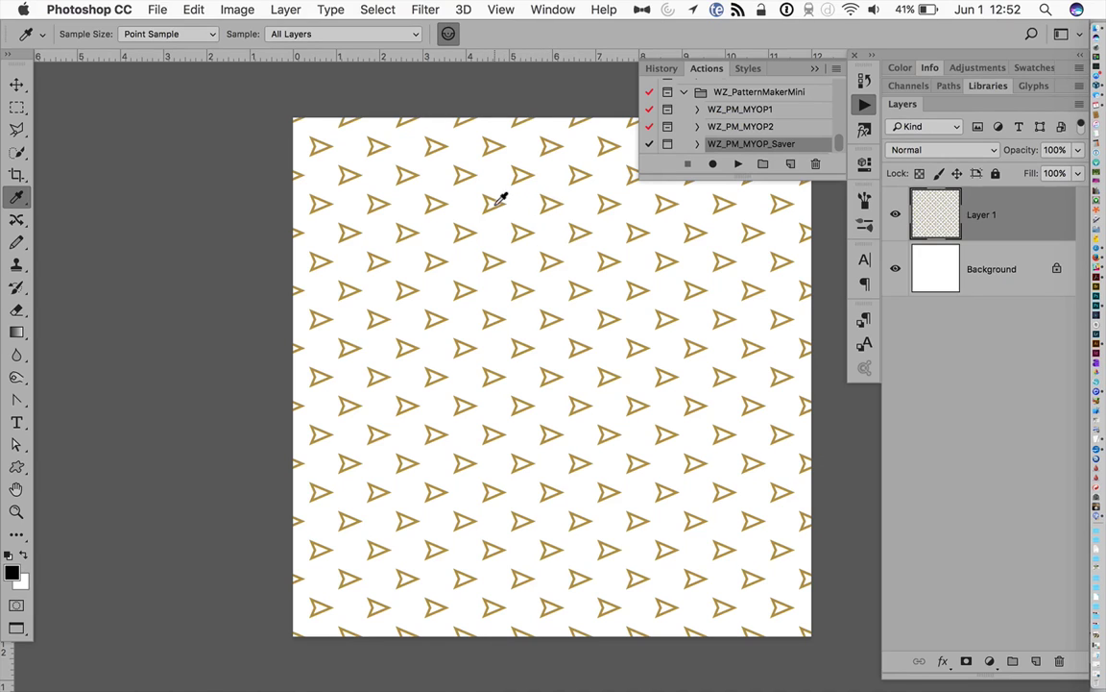
pyautogui.press('super+plus')
pyautogui.press('super+plus')
pyautogui.press('super+plus')
pyautogui.press('super+plus')
pyautogui.press('super+plus')
pyautogui.press('super+plus')
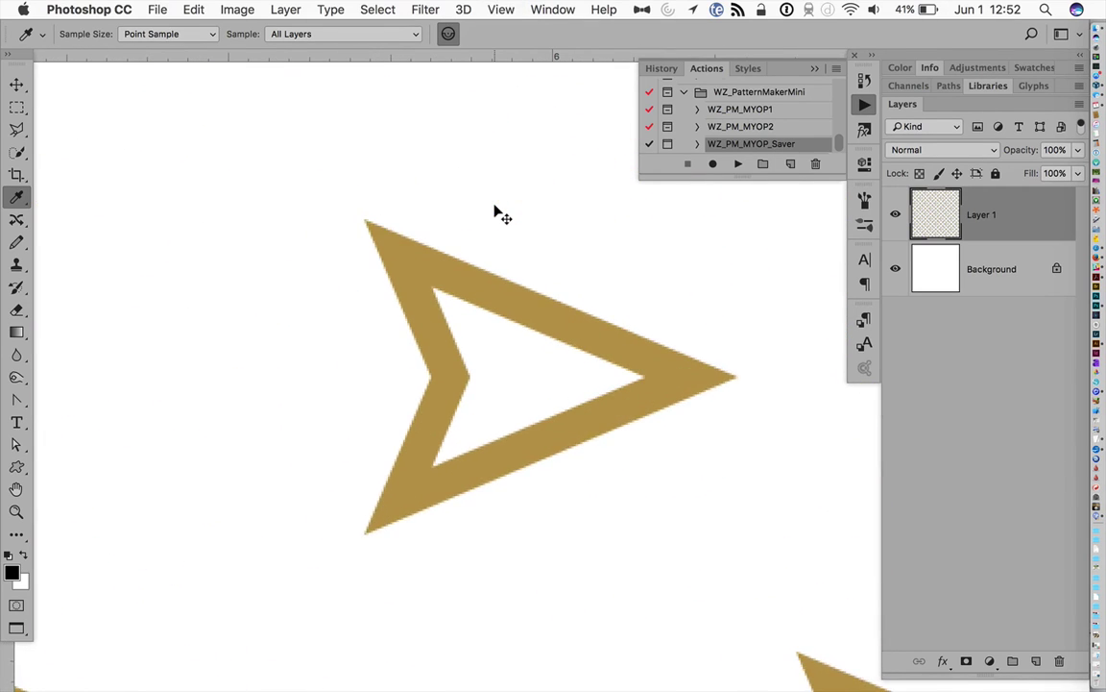
pyautogui.press('super+plus')
pyautogui.press('super+0')
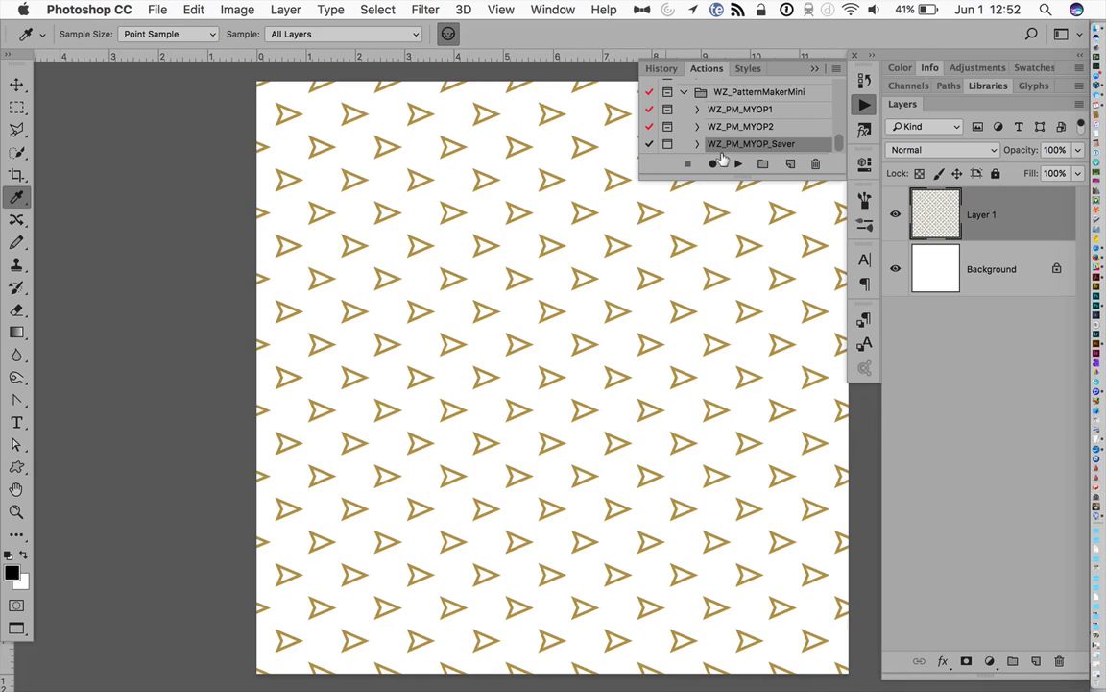
# - Select WZ_PM_MYOP2 and create a new 100x100 px transparent document
pyautogui.click(741, 128)
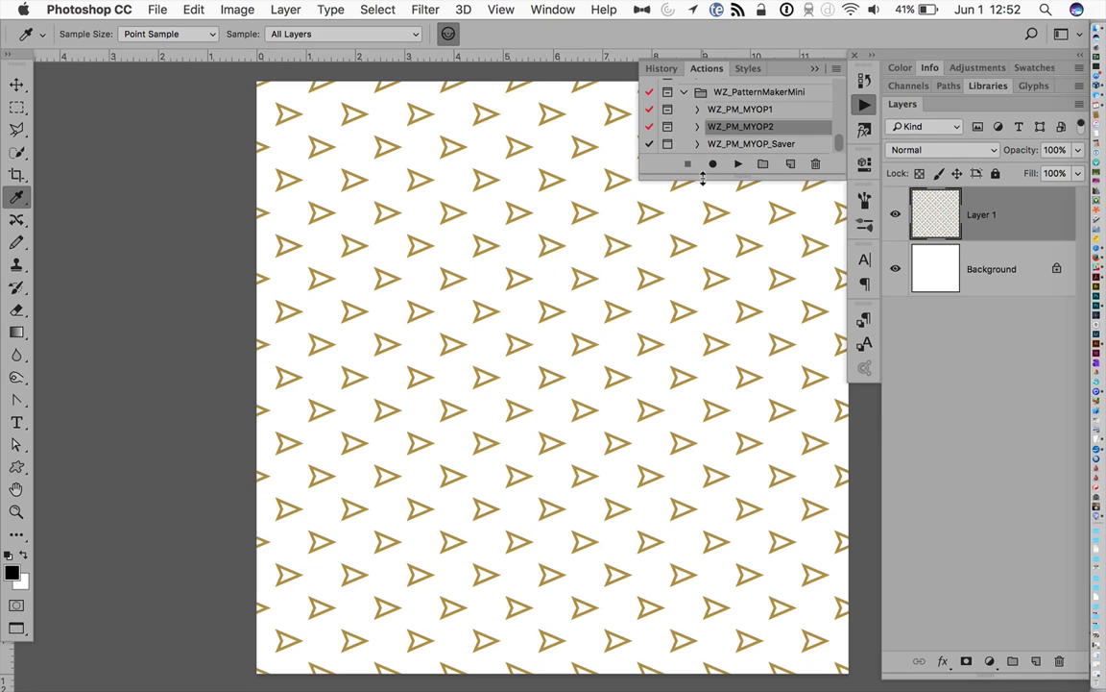
pyautogui.press('super+n')
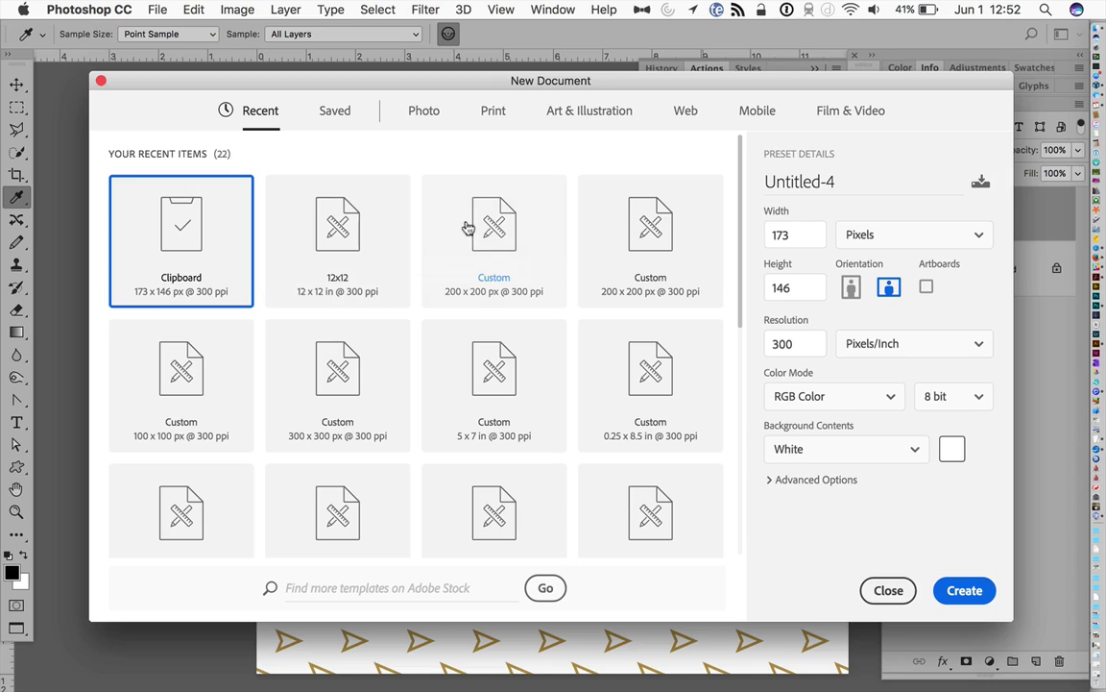
pyautogui.click(181, 360)
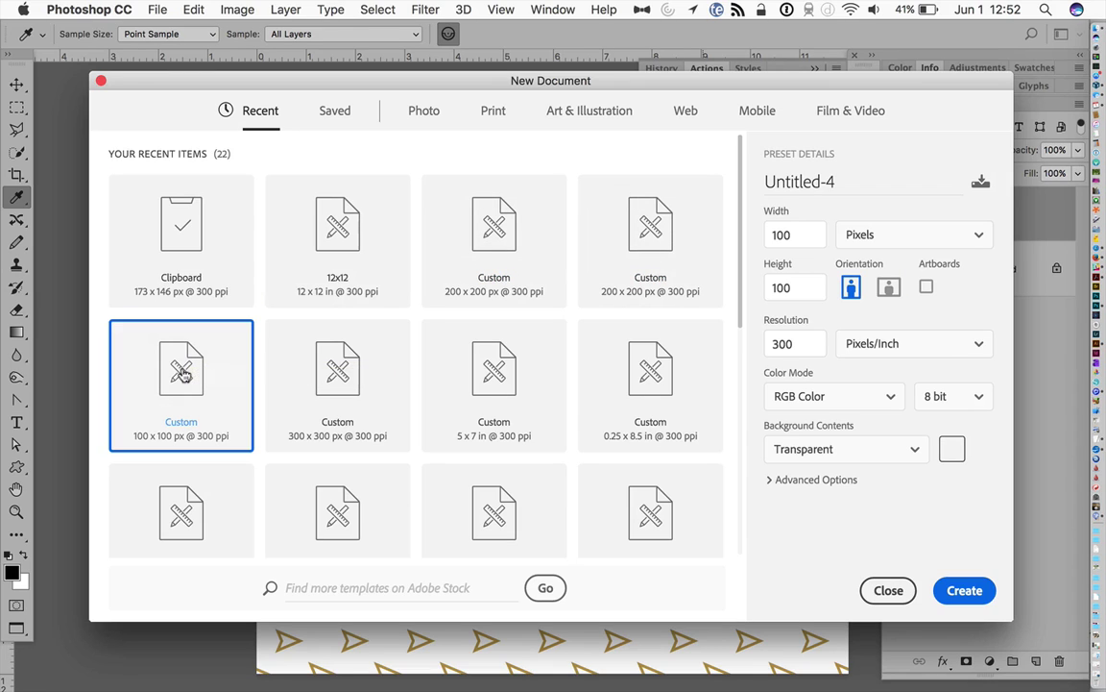
pyautogui.click(964, 589)
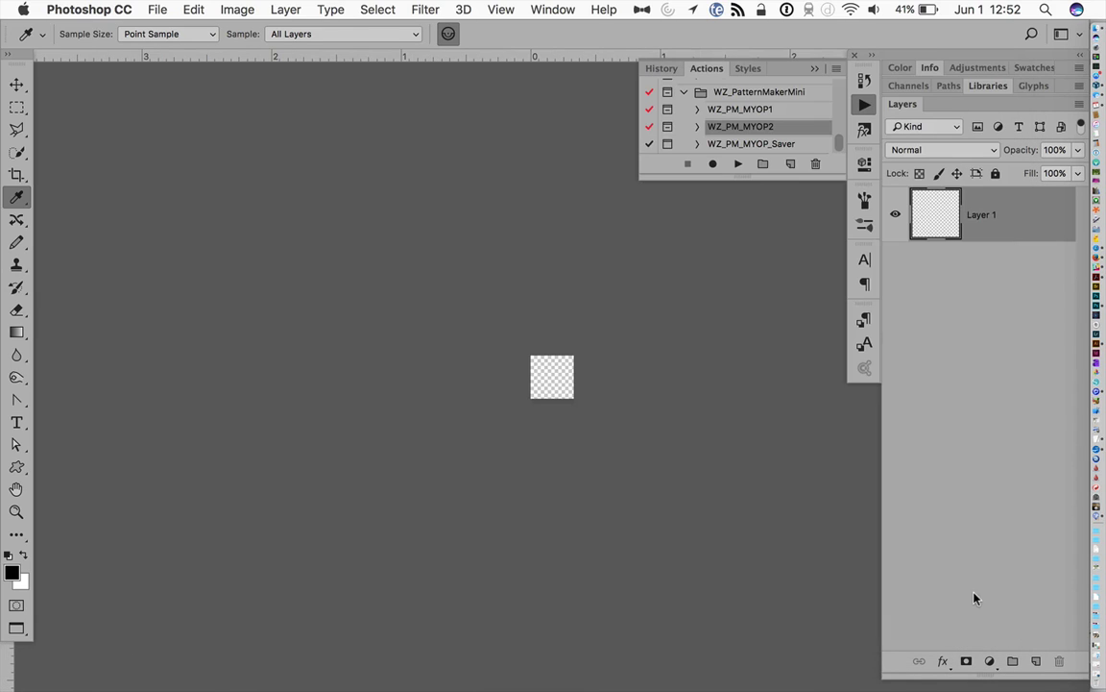
pyautogui.press('super+plus')
pyautogui.press('super+plus')
pyautogui.press('super+plus')
pyautogui.press('super+plus')
pyautogui.press('super+plus')
pyautogui.press('super+plus')
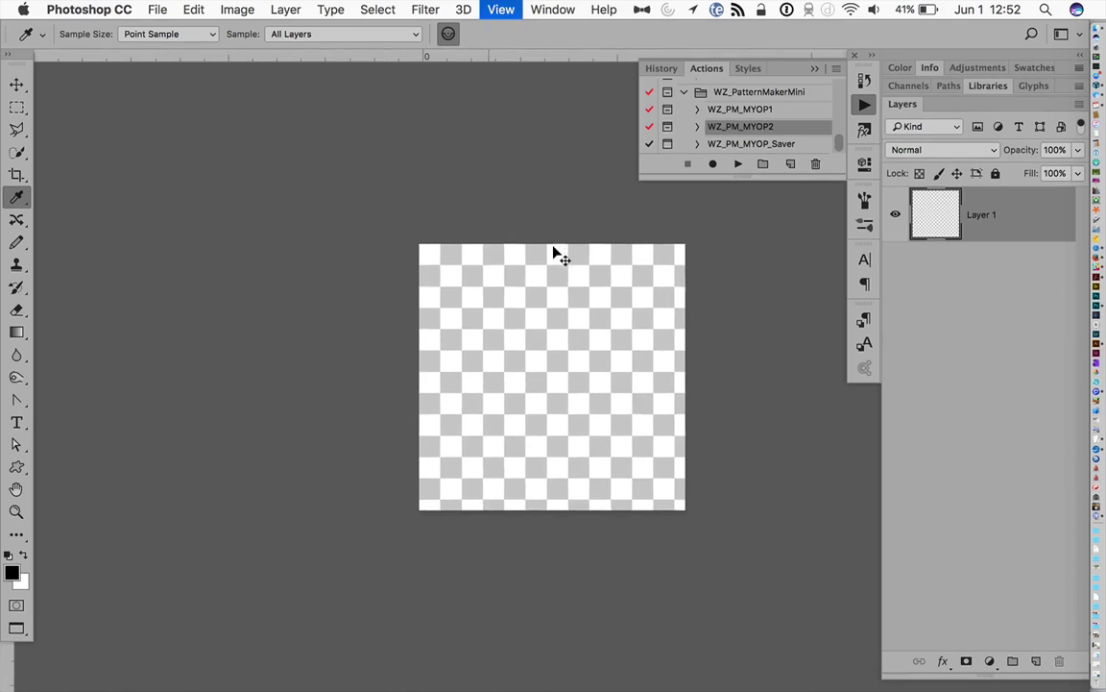
# - Draw several thick black diagonal swishes with an 80 px Pencil
pyautogui.click(17, 242)
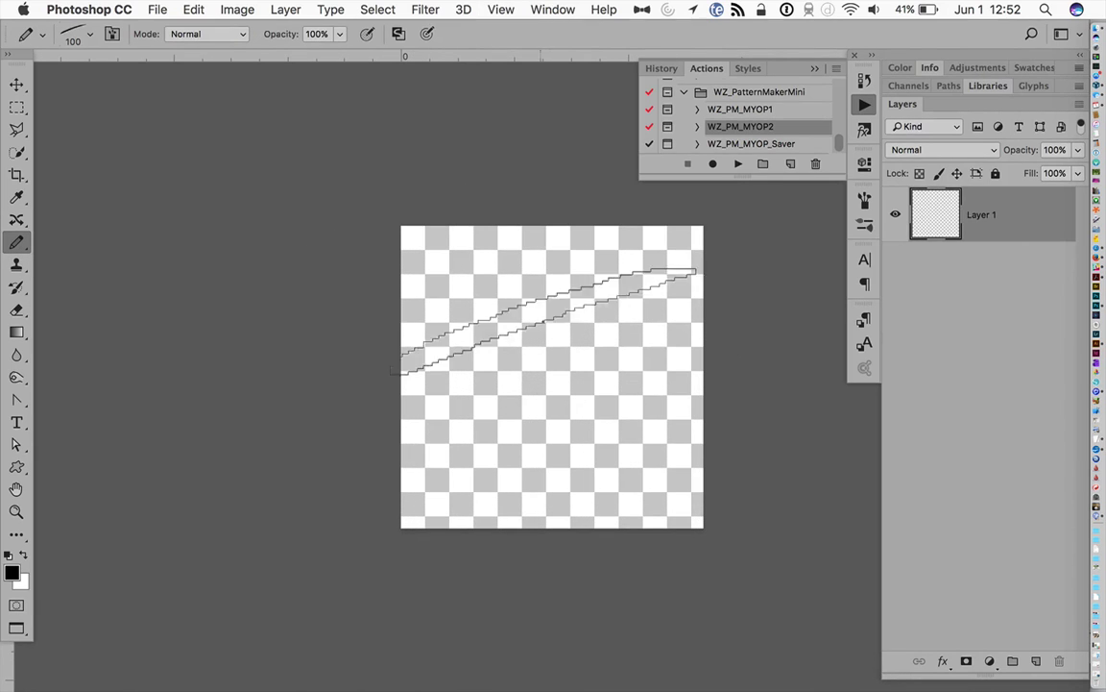
pyautogui.press('[')
pyautogui.press('[')
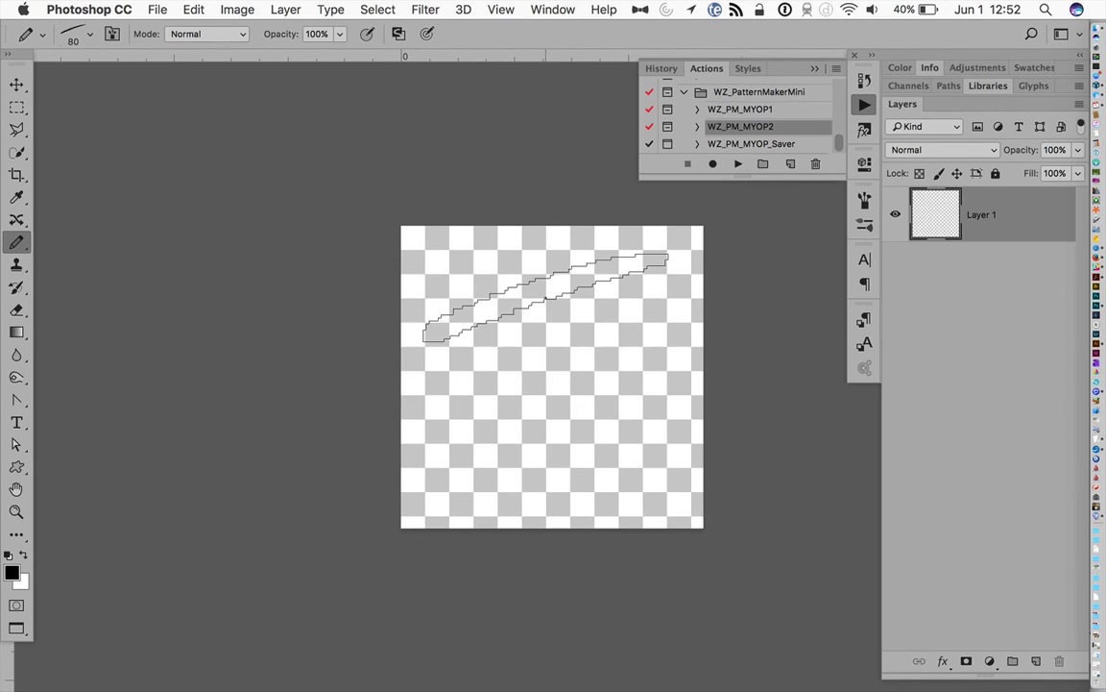
pyautogui.click(538, 291)
pyautogui.click(547, 326)
pyautogui.click(560, 366)
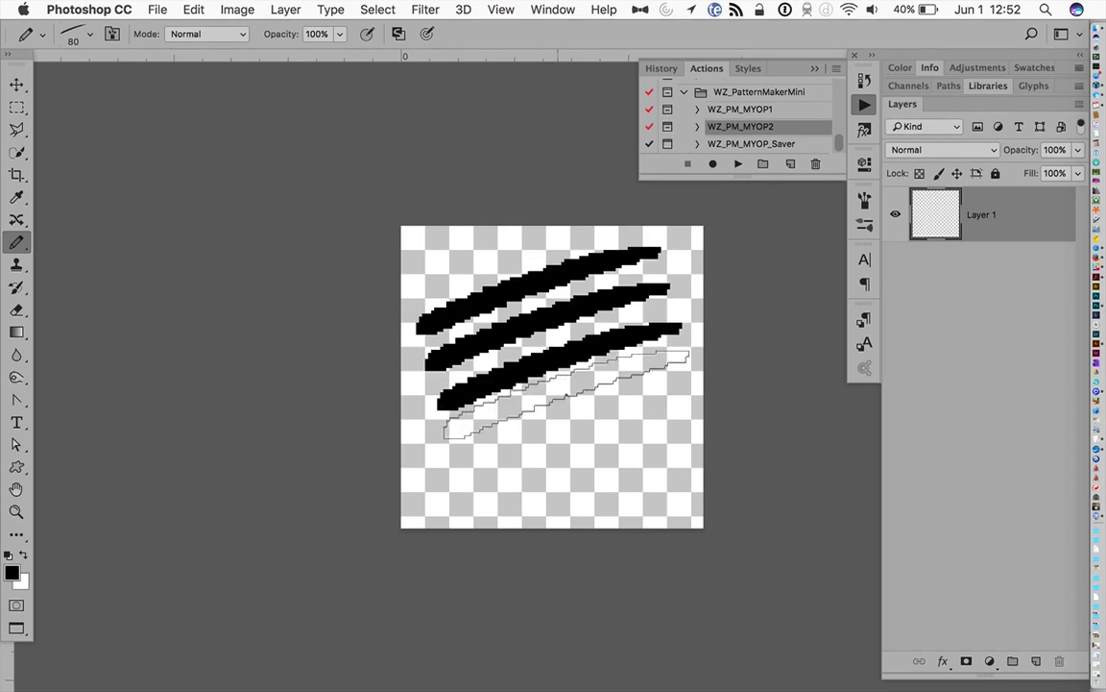
pyautogui.click(564, 401)
pyautogui.click(567, 443)
pyautogui.click(568, 481)
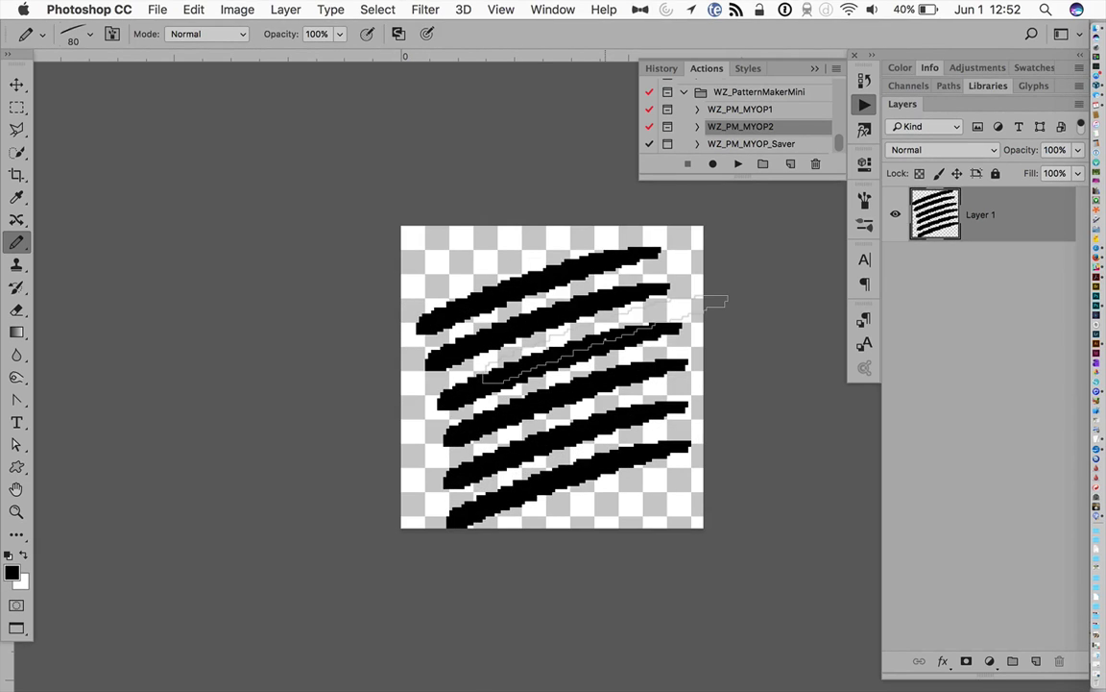
pyautogui.click(604, 341)
# - Free Transform the swishes to position X 50 px, Y 50 px
pyautogui.hotkey('ctrl', 't')
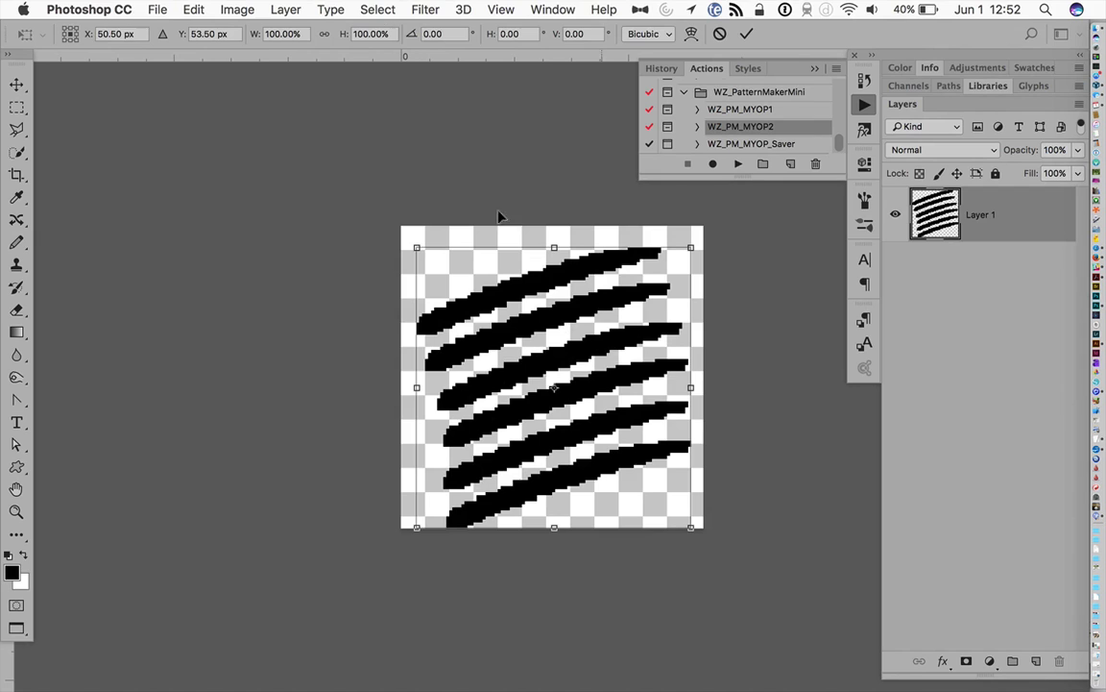
pyautogui.click(124, 36)
pyautogui.write('50')
pyautogui.press('Tab')
pyautogui.write('50')
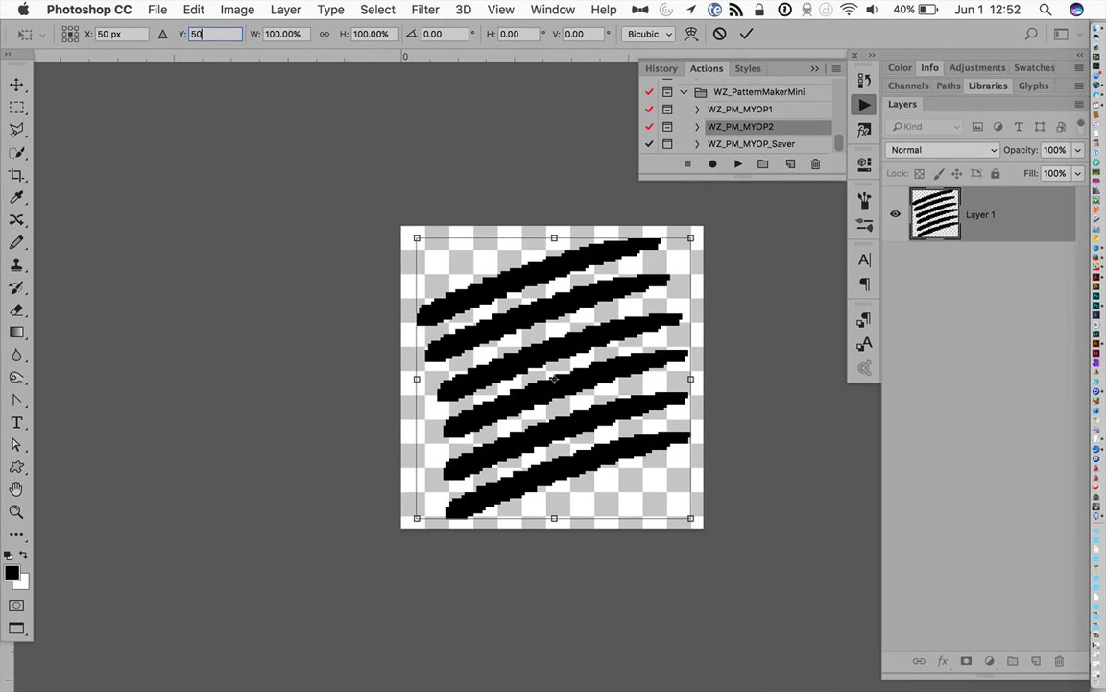
pyautogui.press('Return')
pyautogui.press('Return')
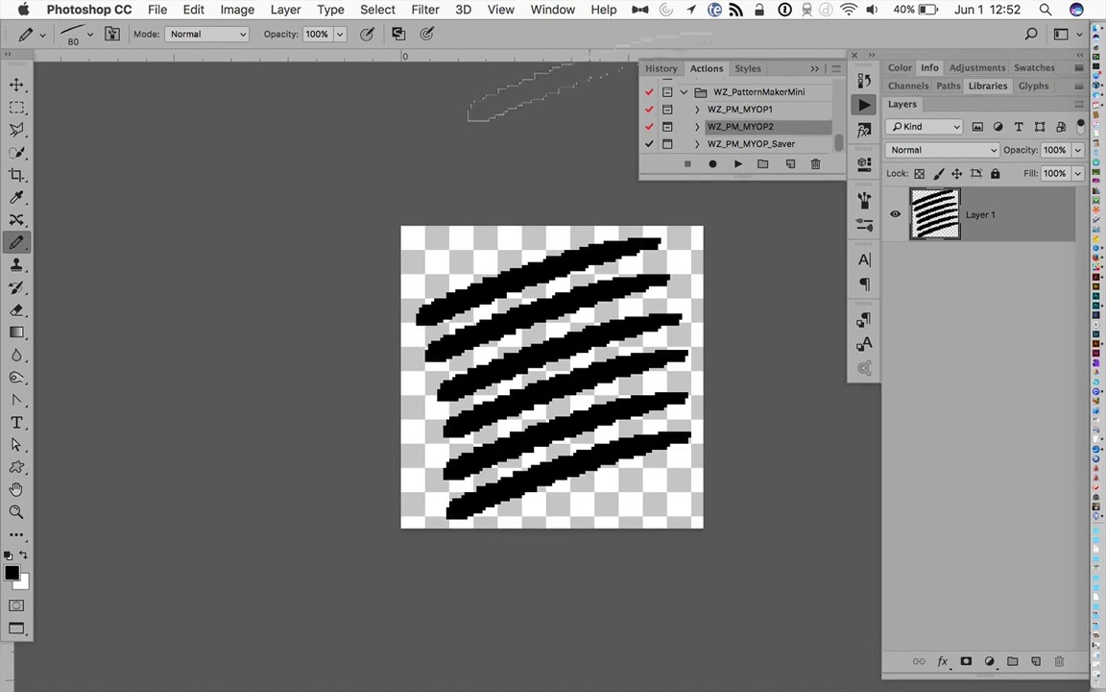
# - Run WZ_PM_MYOP2 to fill the swishes and offset a copy 100 px with wrap-around
pyautogui.click(738, 165)
pyautogui.click(669, 305)
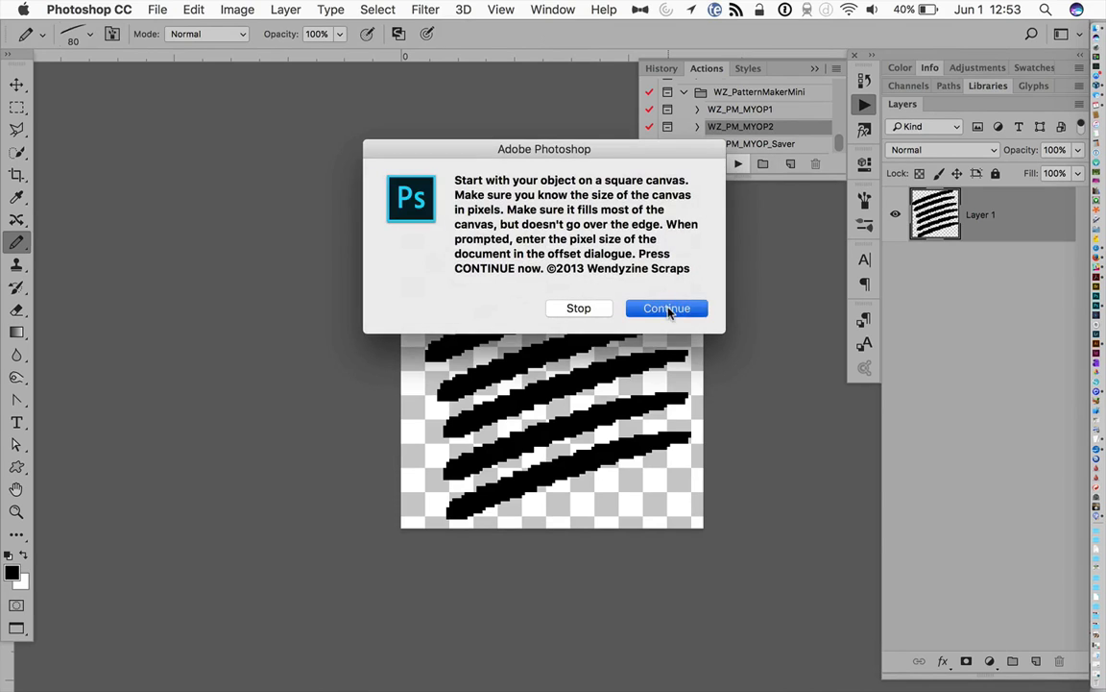
pyautogui.click(656, 258)
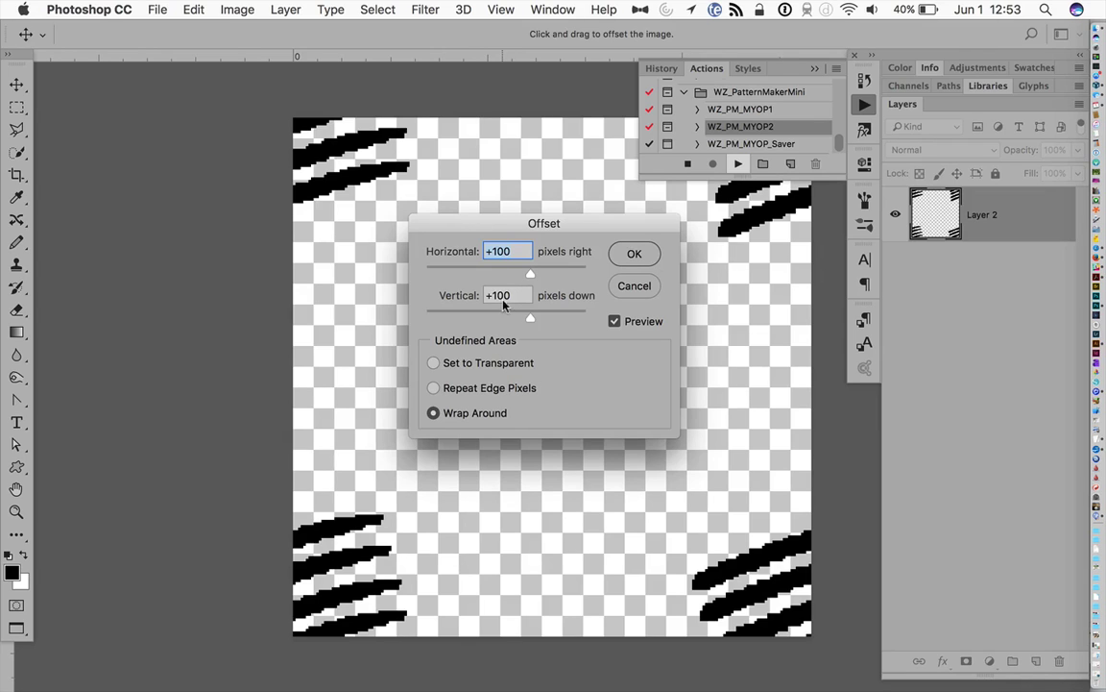
pyautogui.click(643, 252)
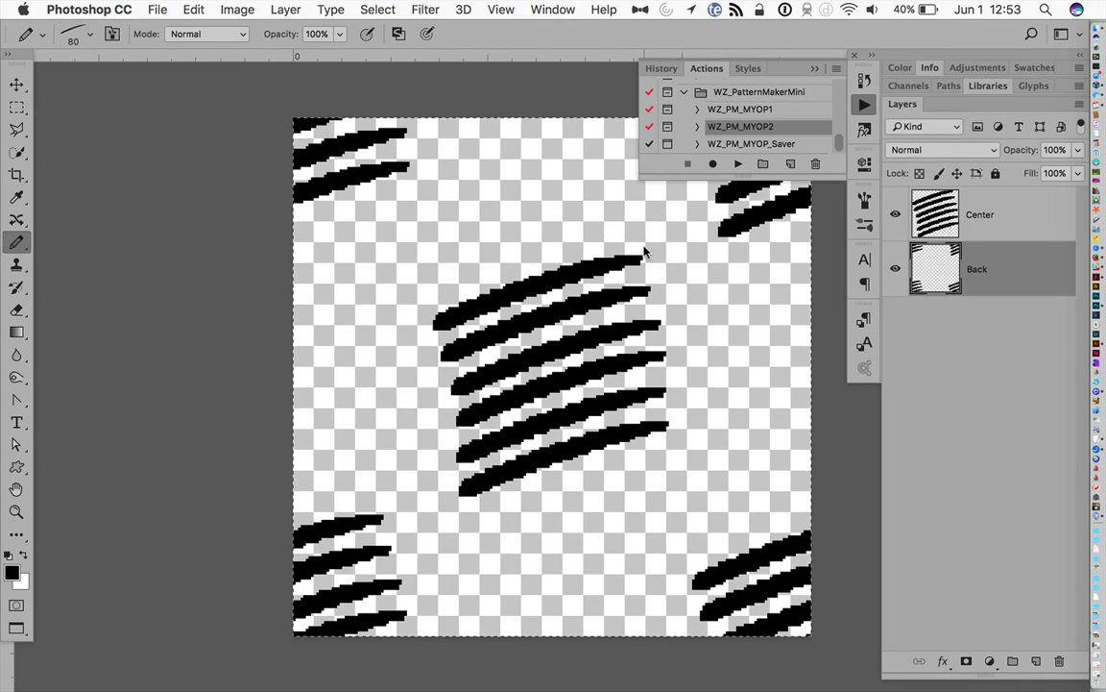
# - Save the swish tile as patterns WZ_MYOPa2, WZ_MYOPb2 and WZ_MYOPc2, then close it without saving
pyautogui.click(780, 143)
pyautogui.click(738, 164)
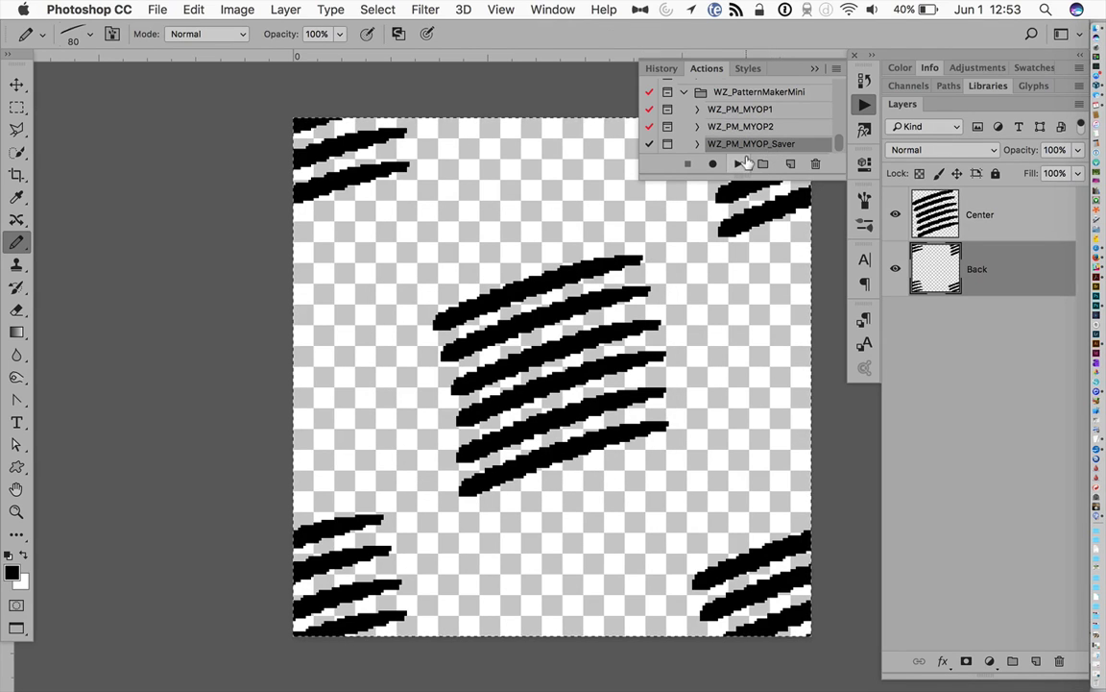
pyautogui.click(666, 263)
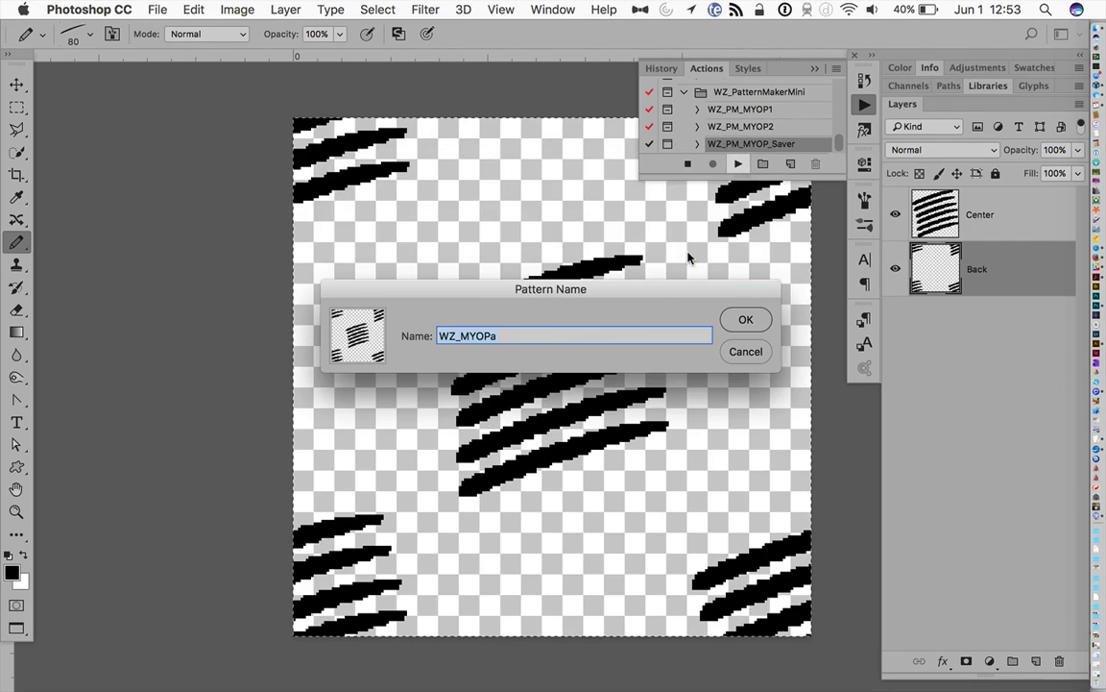
pyautogui.press('Right')
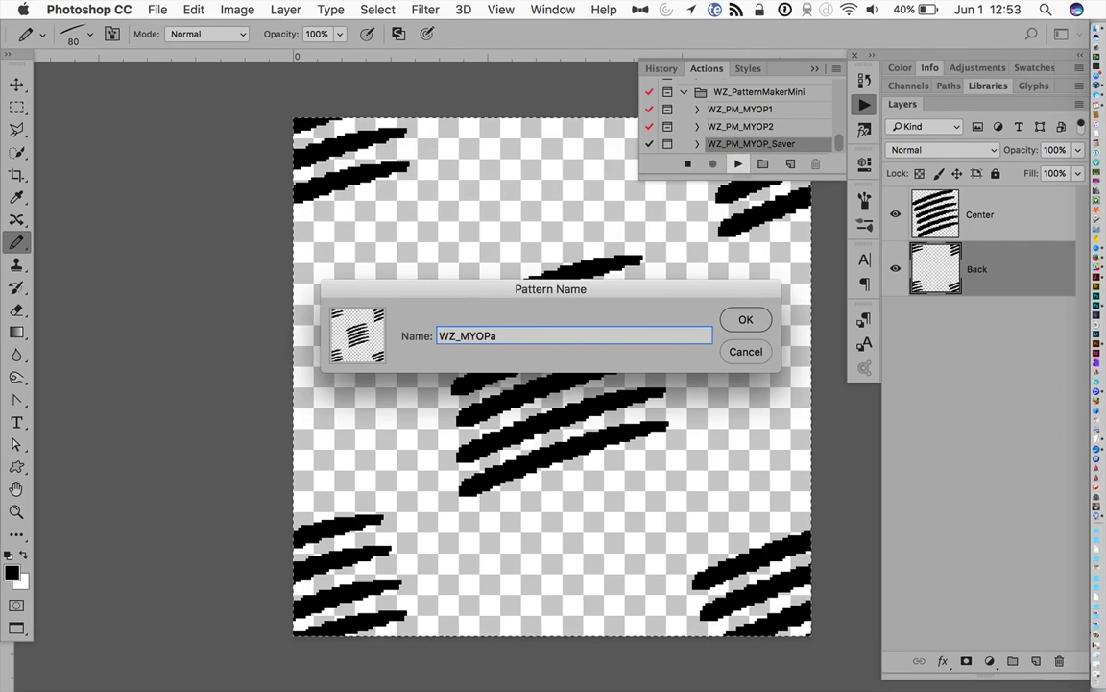
pyautogui.write('2')
pyautogui.press('Return')
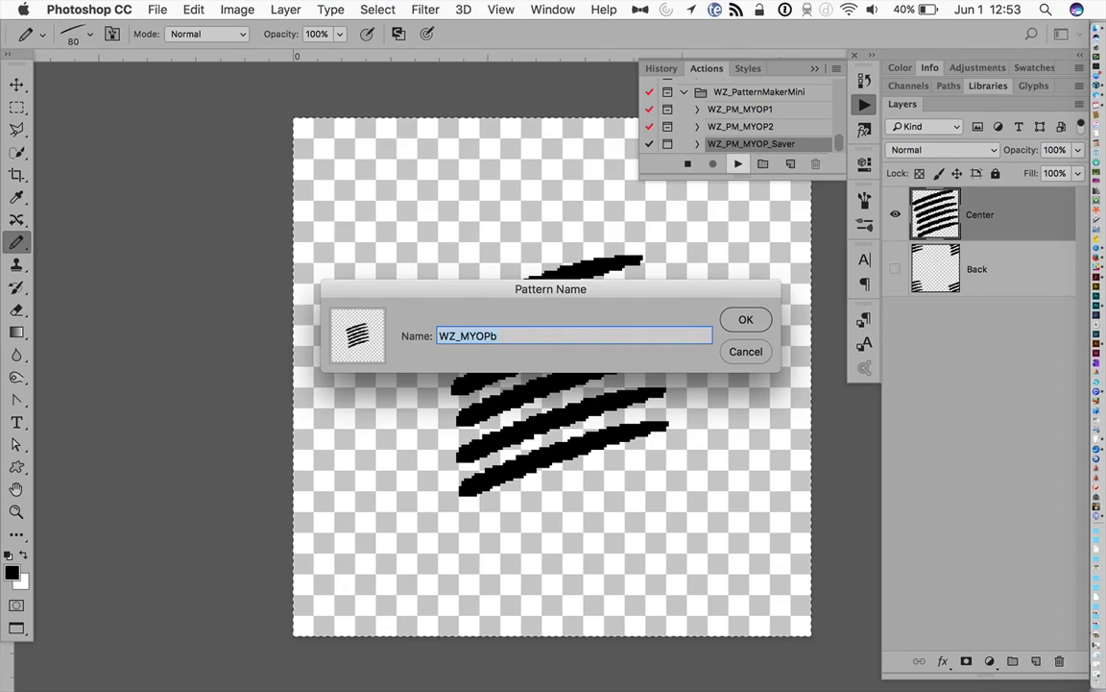
pyautogui.press('Right')
pyautogui.write('2')
pyautogui.press('Return')
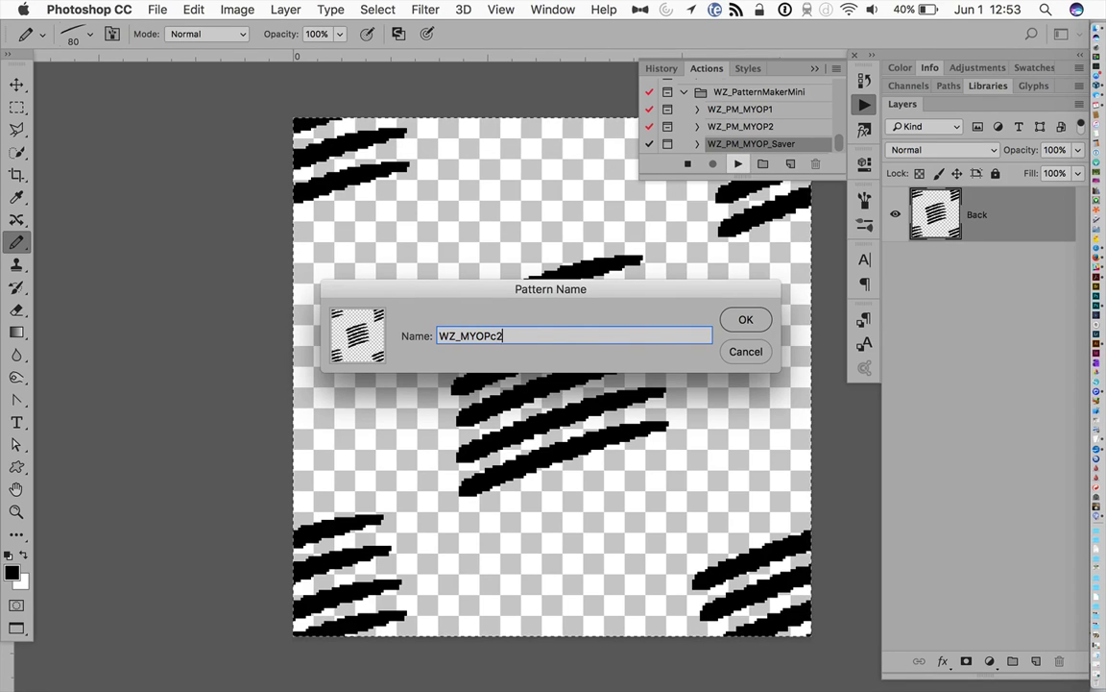
pyautogui.press('Return')
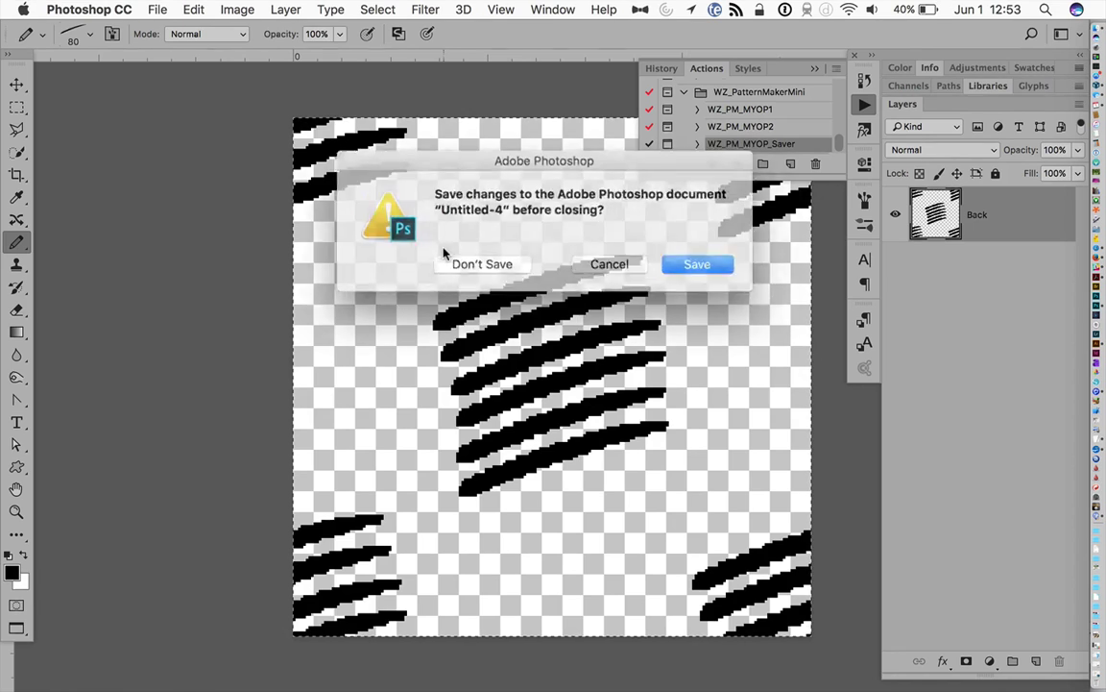
pyautogui.click(442, 240)
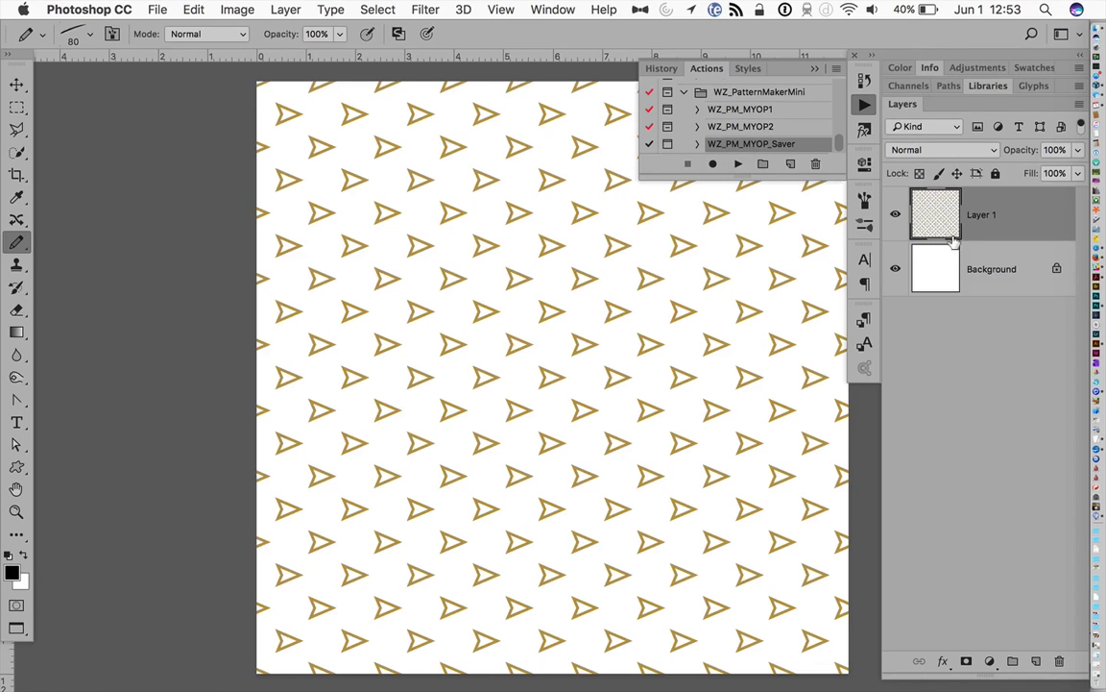
# - Hide the arrow layer and fill a new Layer 2 with the WZ_MYOPc2 swish pattern
pyautogui.click(896, 215)
pyautogui.click(1036, 661)
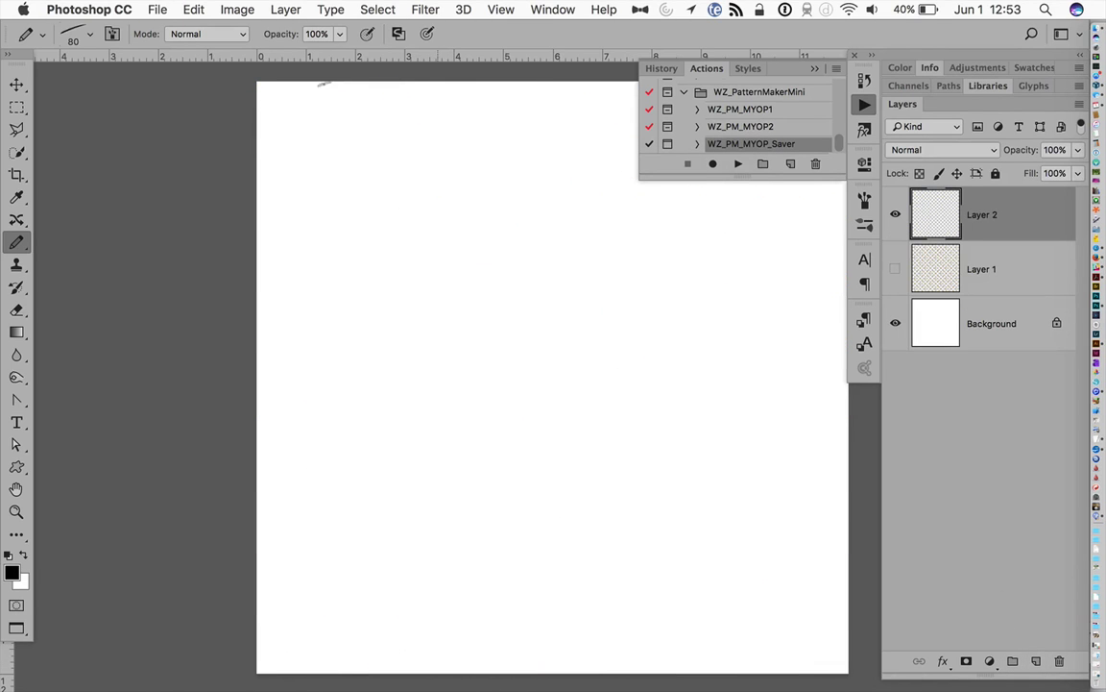
pyautogui.click(195, 10)
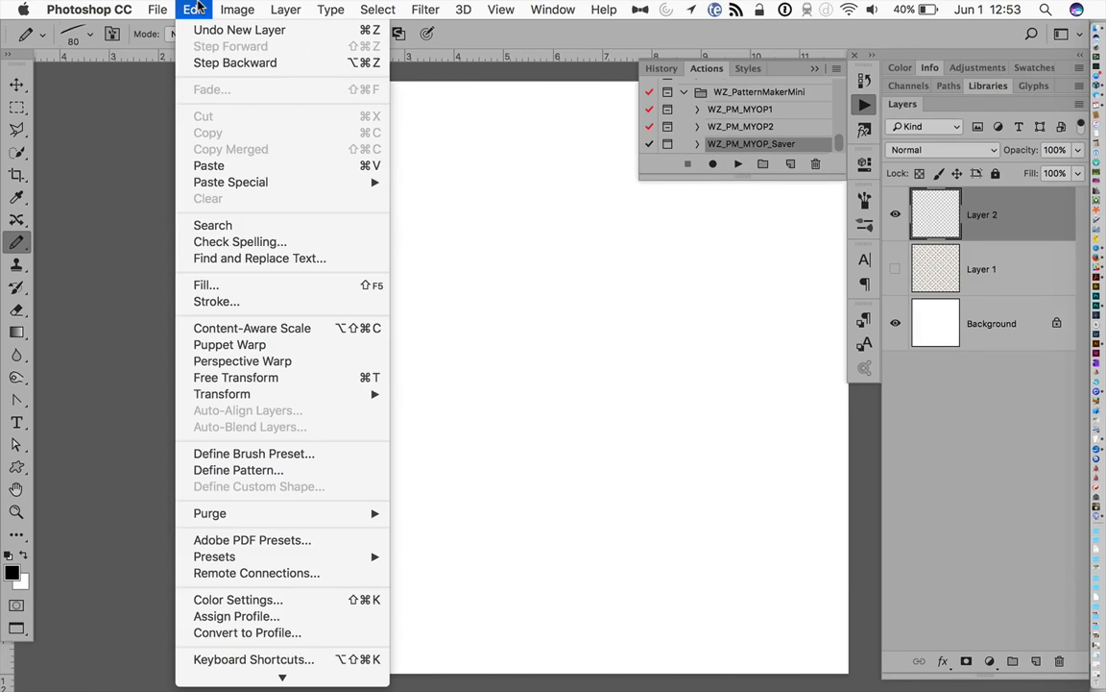
pyautogui.click(246, 285)
pyautogui.click(524, 256)
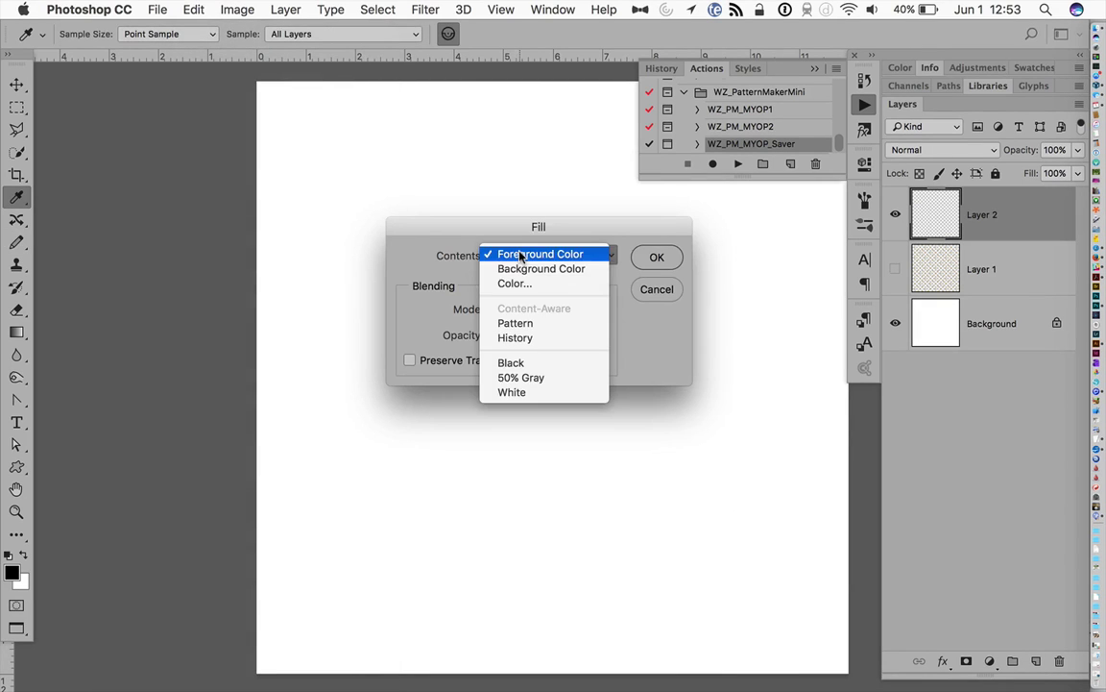
pyautogui.click(532, 321)
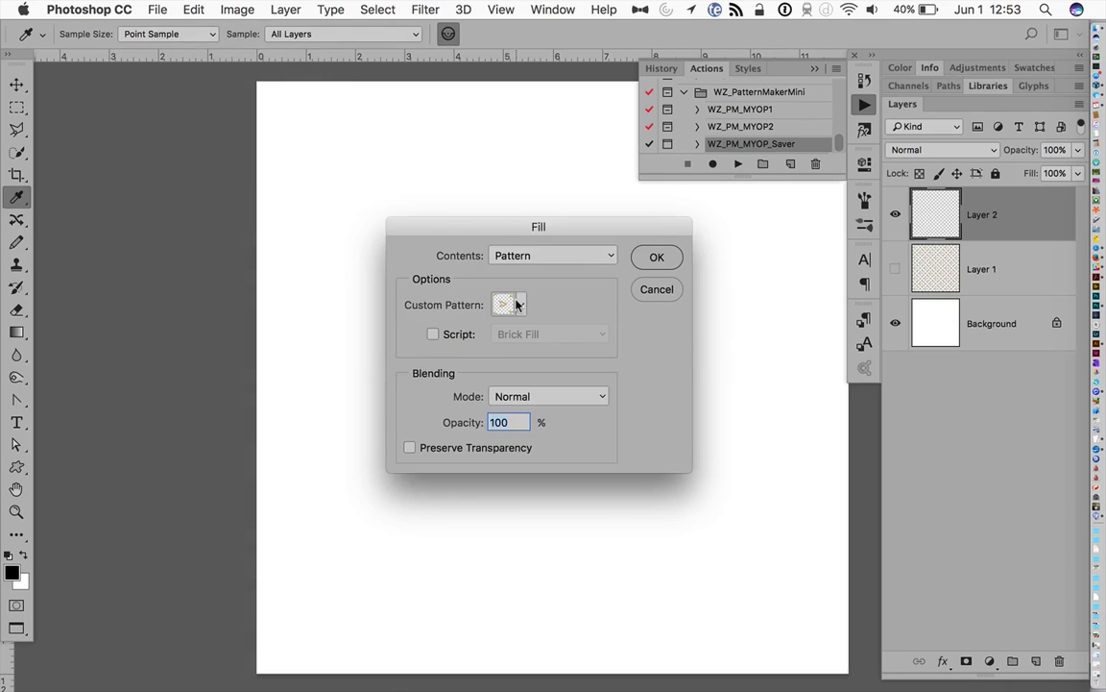
pyautogui.click(516, 305)
pyautogui.scroll(-3, 522, 402)
pyautogui.click(494, 426)
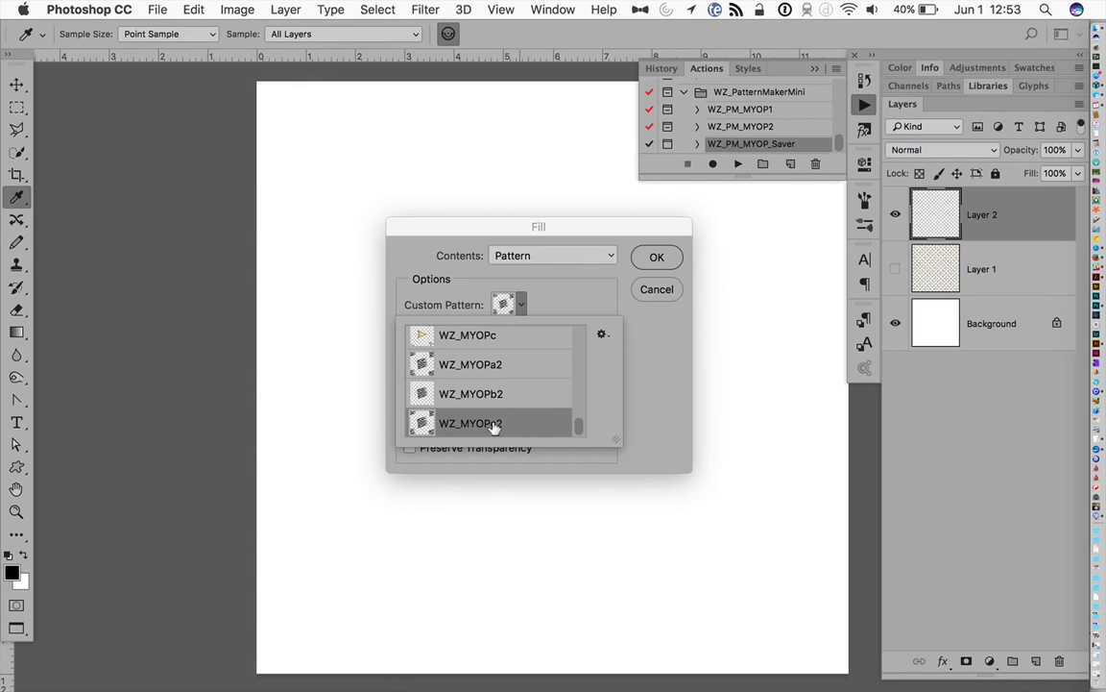
pyautogui.click(660, 256)
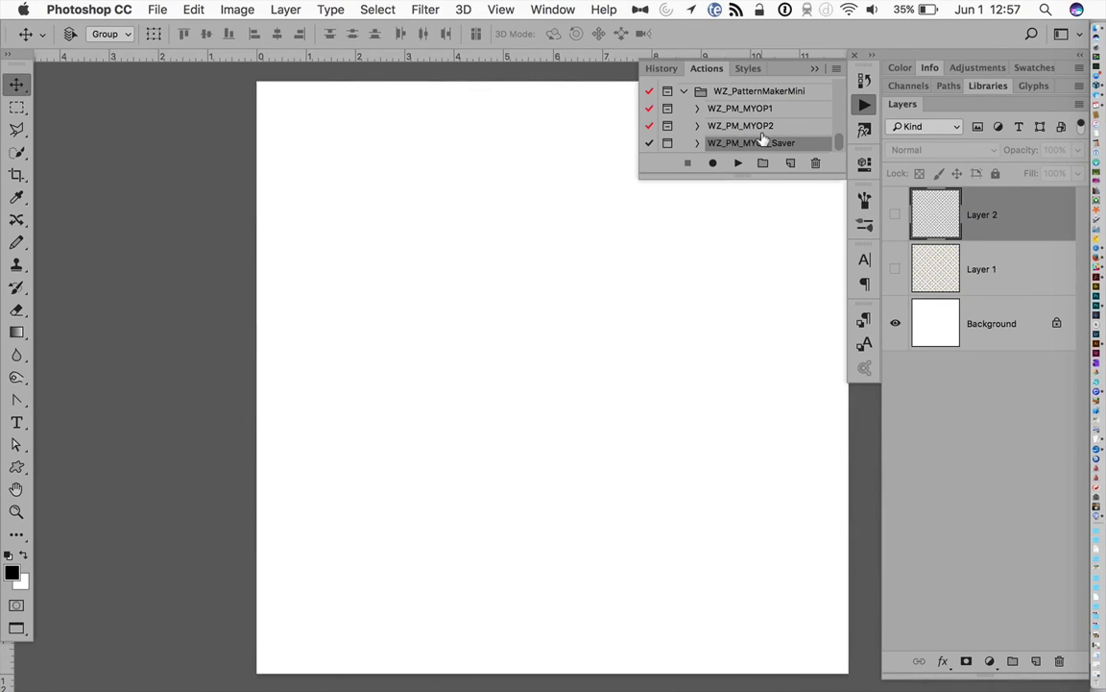
# - Add Layers 3 and 4 and fill Layer 4 with pattern WZ_MYOPa2
pyautogui.click(1037, 660)
pyautogui.click(1038, 661)
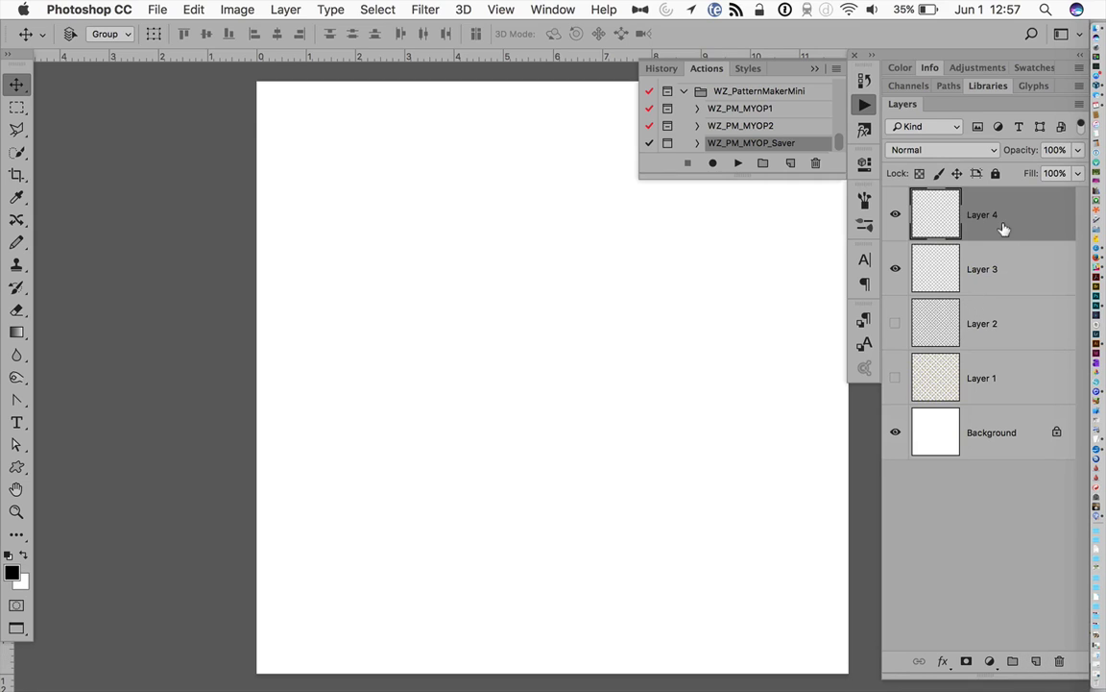
pyautogui.click(194, 9)
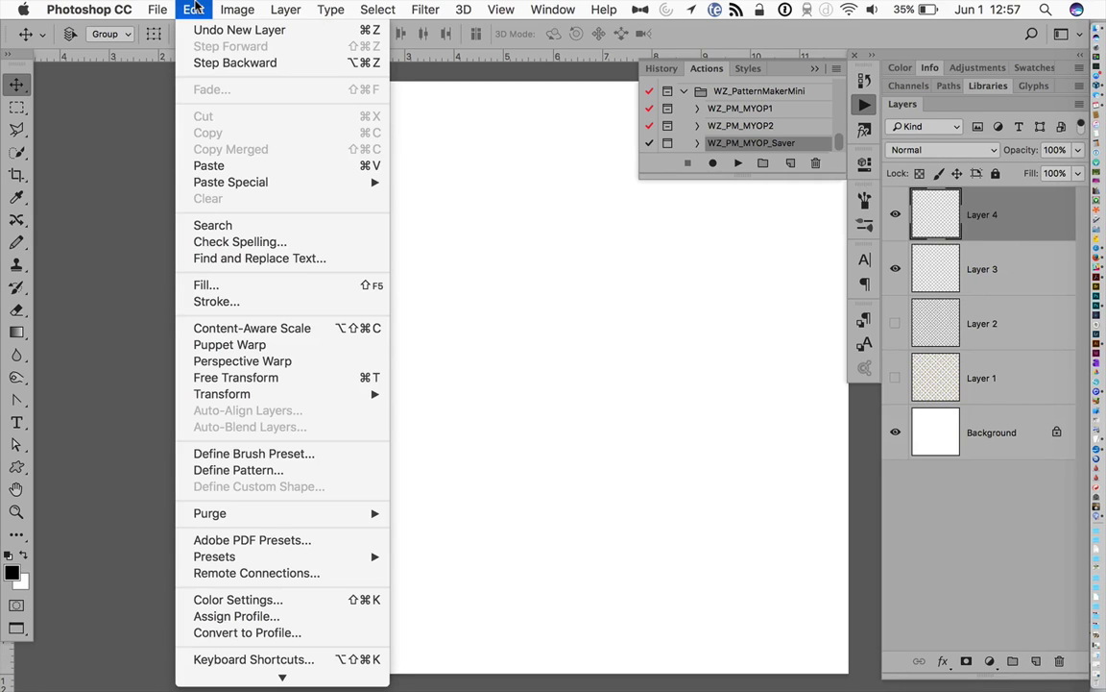
pyautogui.click(229, 287)
pyautogui.click(562, 255)
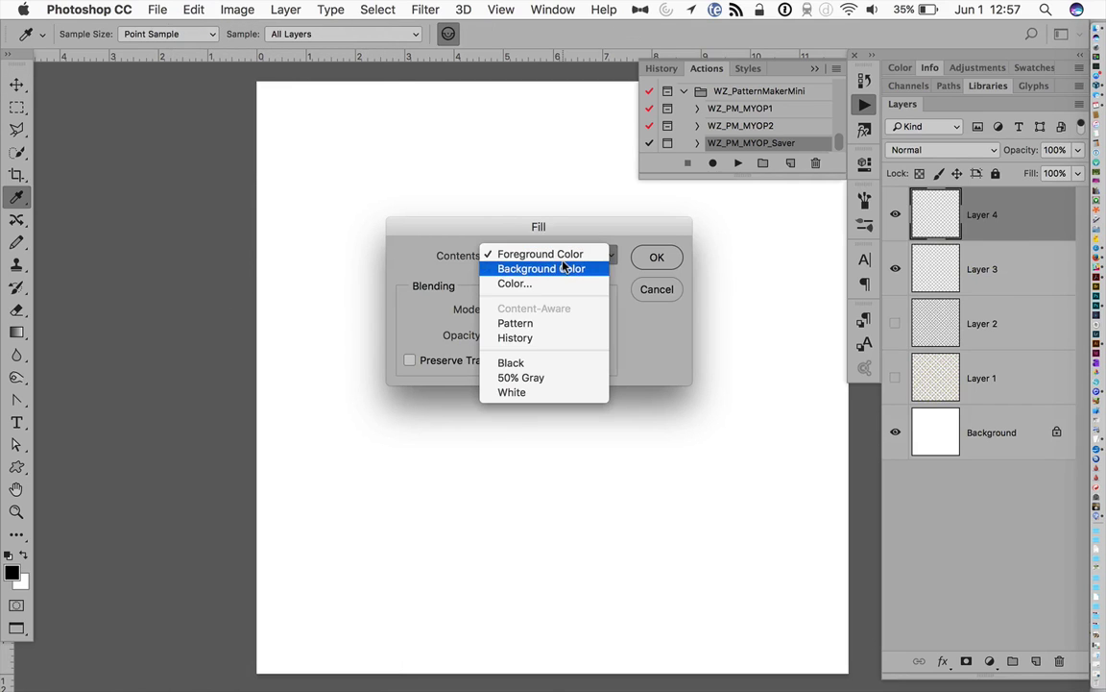
pyautogui.click(548, 320)
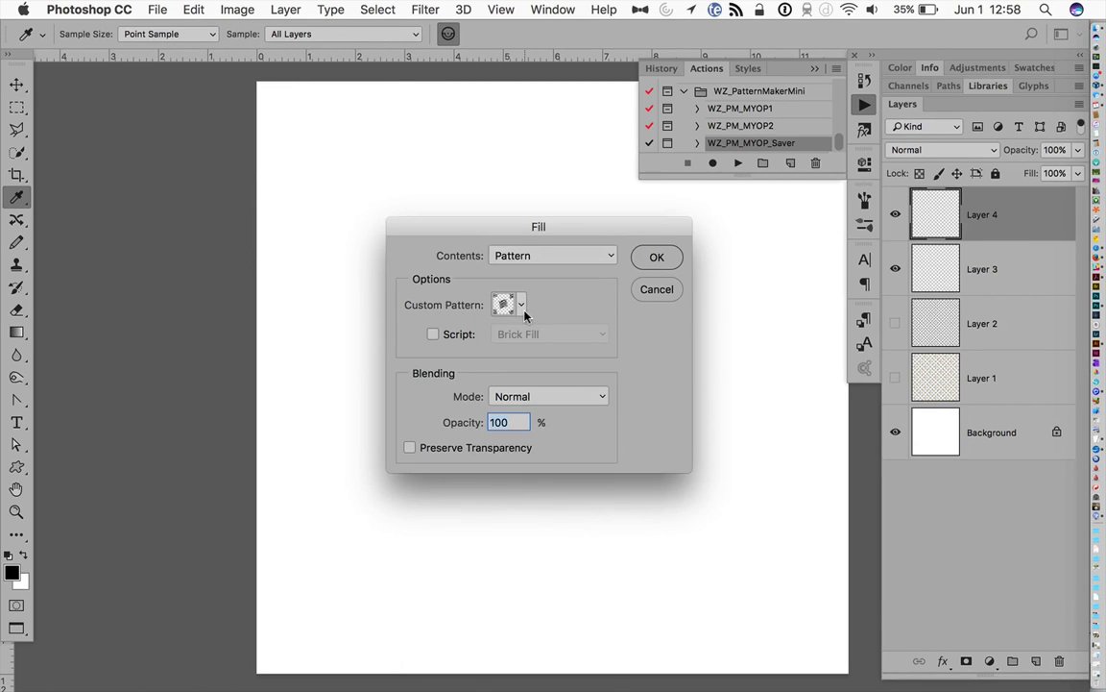
pyautogui.click(519, 306)
pyautogui.scroll(-1, 524, 404)
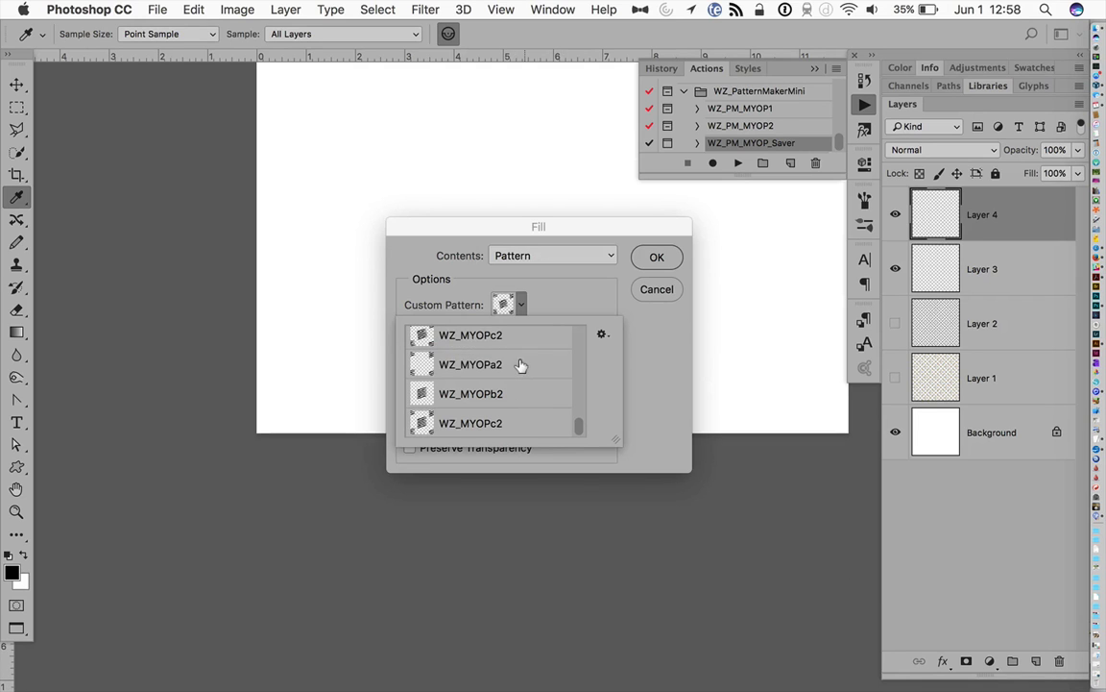
pyautogui.click(519, 365)
pyautogui.click(656, 257)
# - Fill Layer 3 with pattern WZ_MYOPb2
pyautogui.press('v')
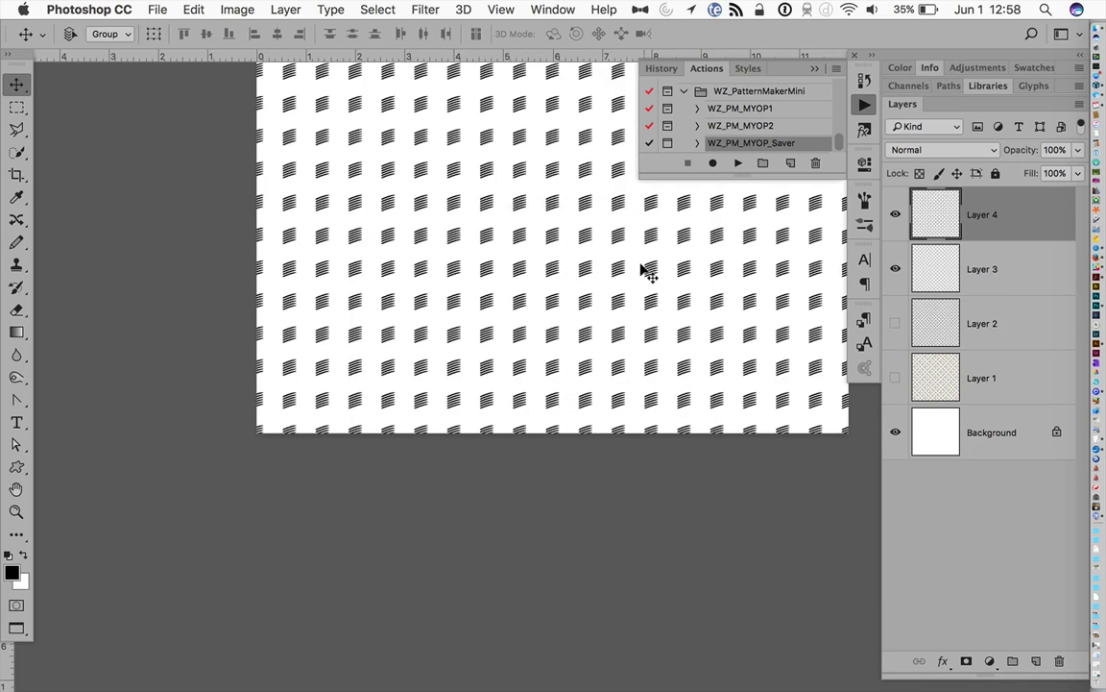
pyautogui.scroll(5, 650, 264)
pyautogui.hscroll(1, 649, 264)
pyautogui.scroll(1, 642, 273)
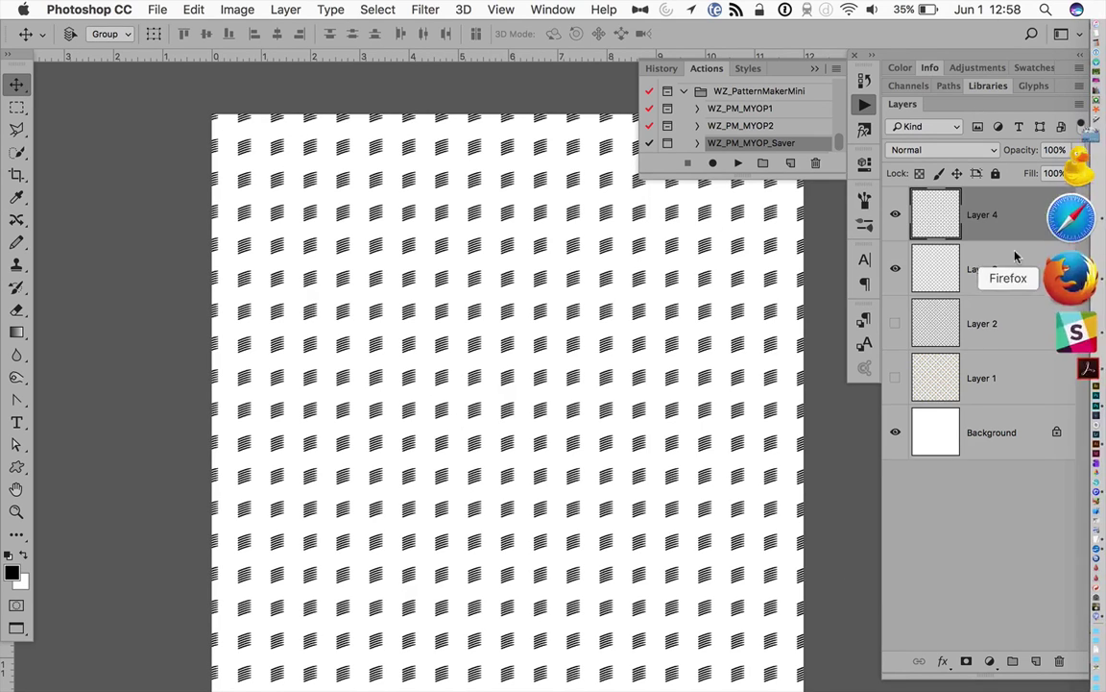
pyautogui.click(984, 269)
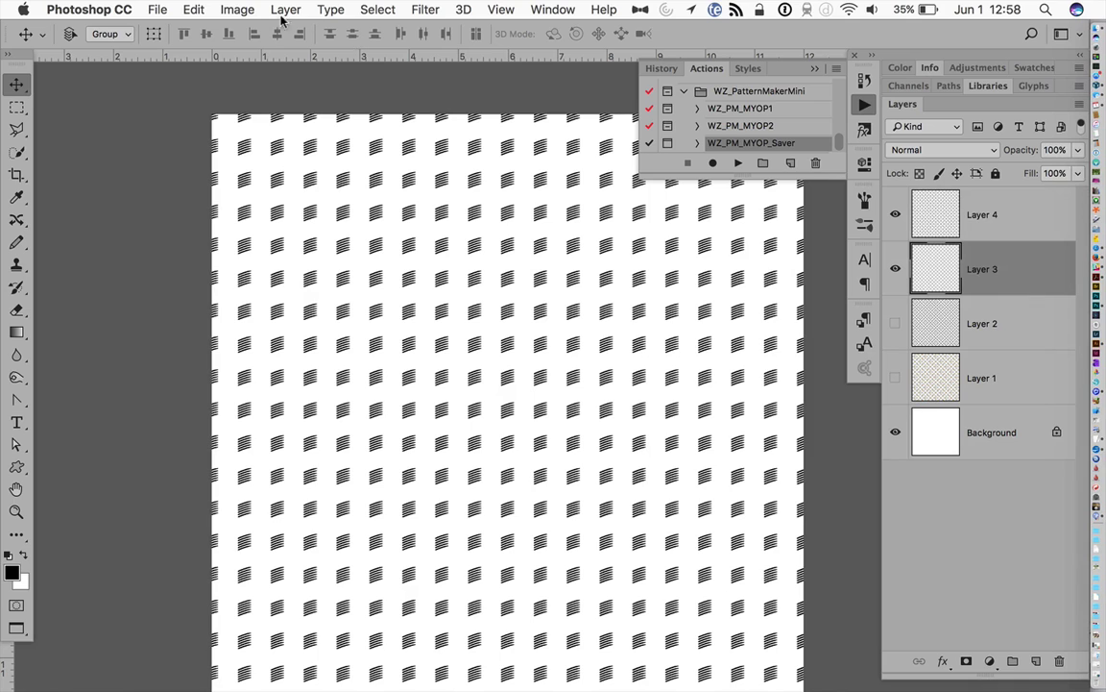
pyautogui.click(192, 12)
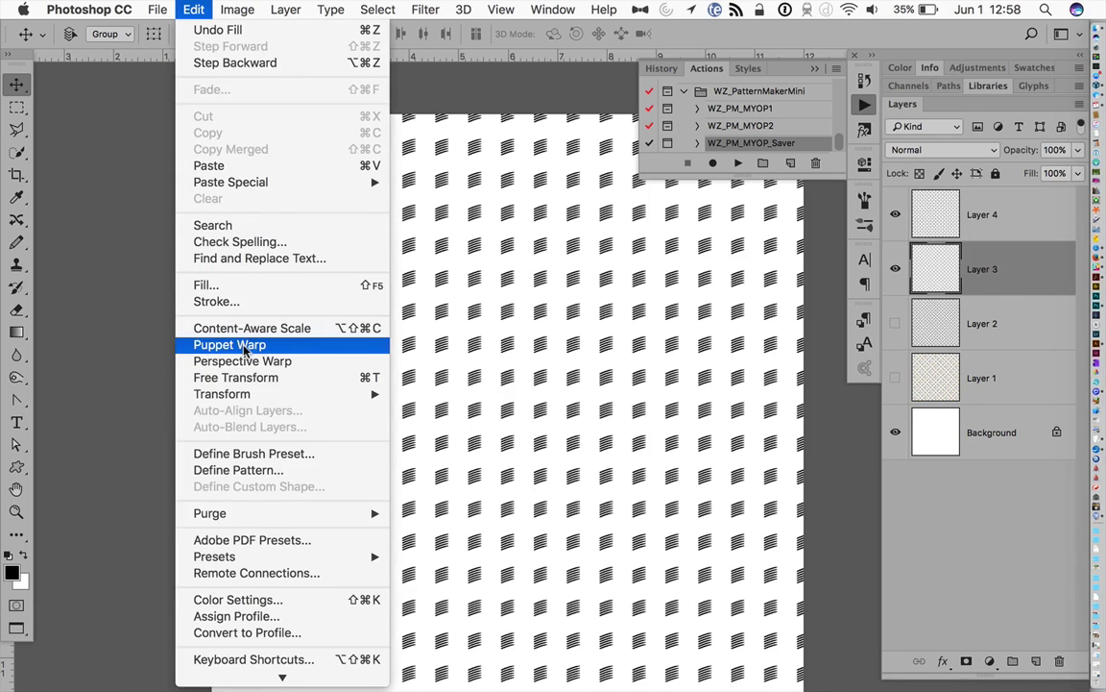
pyautogui.click(232, 287)
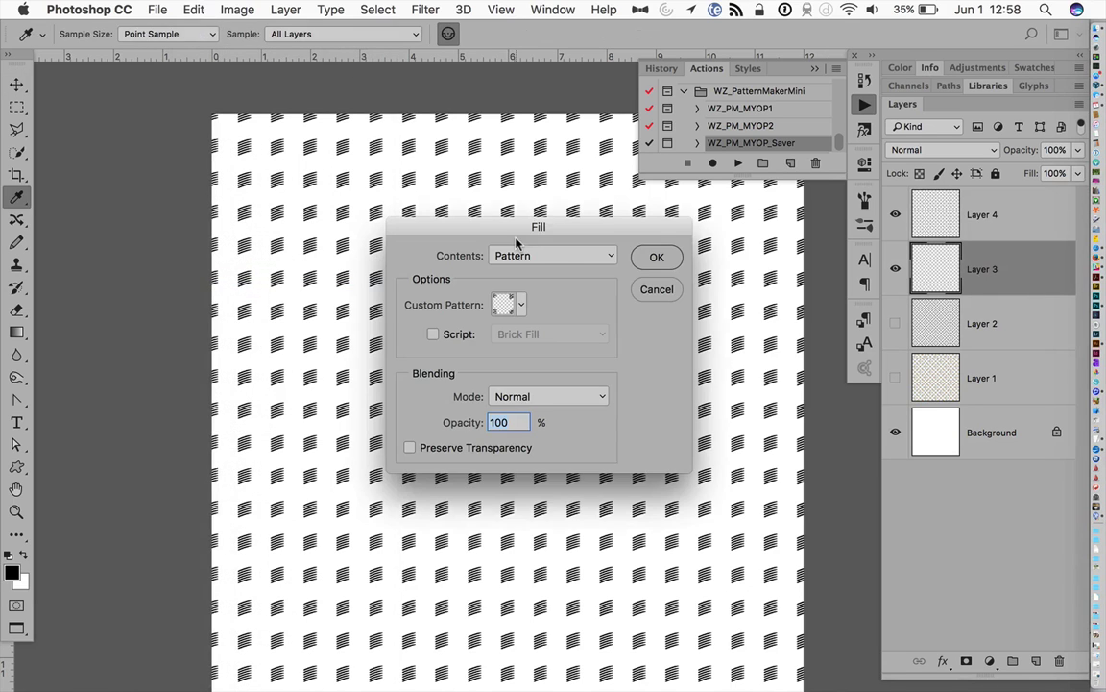
pyautogui.click(516, 305)
pyautogui.scroll(-3, 506, 401)
pyautogui.click(506, 401)
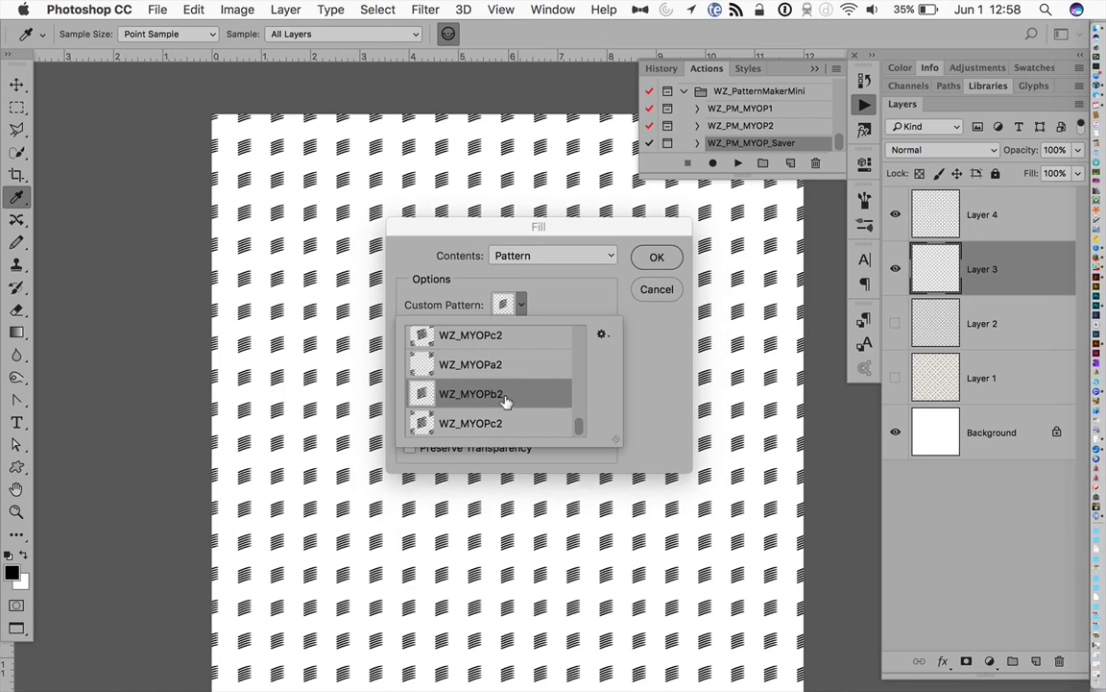
pyautogui.click(659, 256)
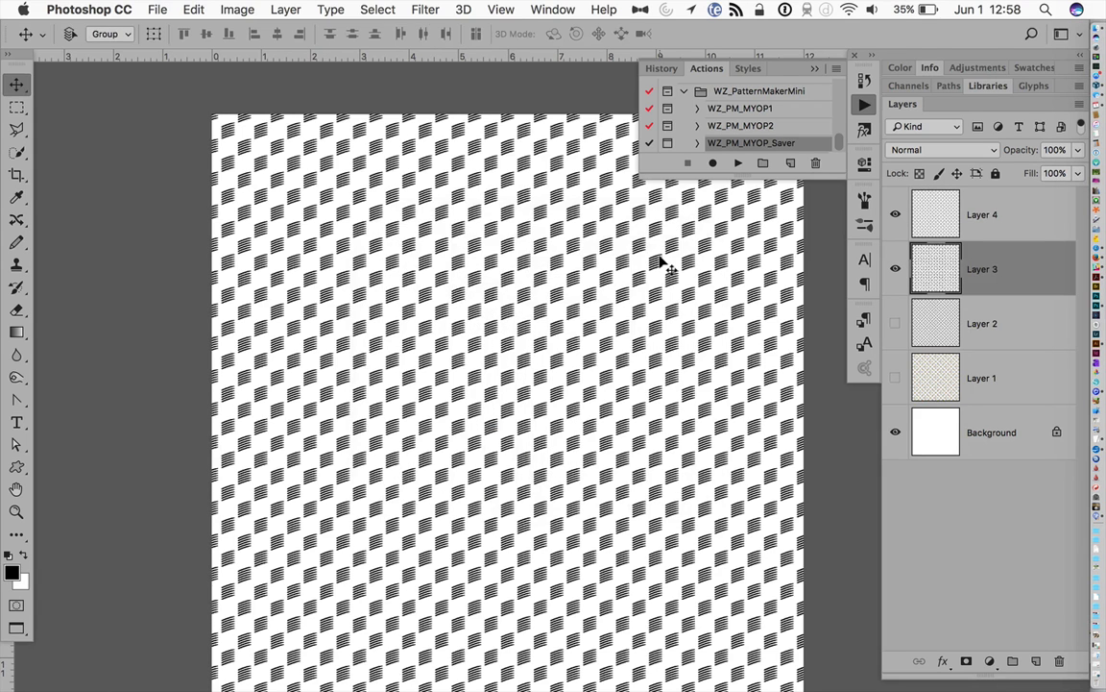
# - Toggle Layer 4 and Layer 3 visibility to compare how the patterns interlock
pyautogui.click(897, 217)
pyautogui.click(899, 220)
pyautogui.click(895, 269)
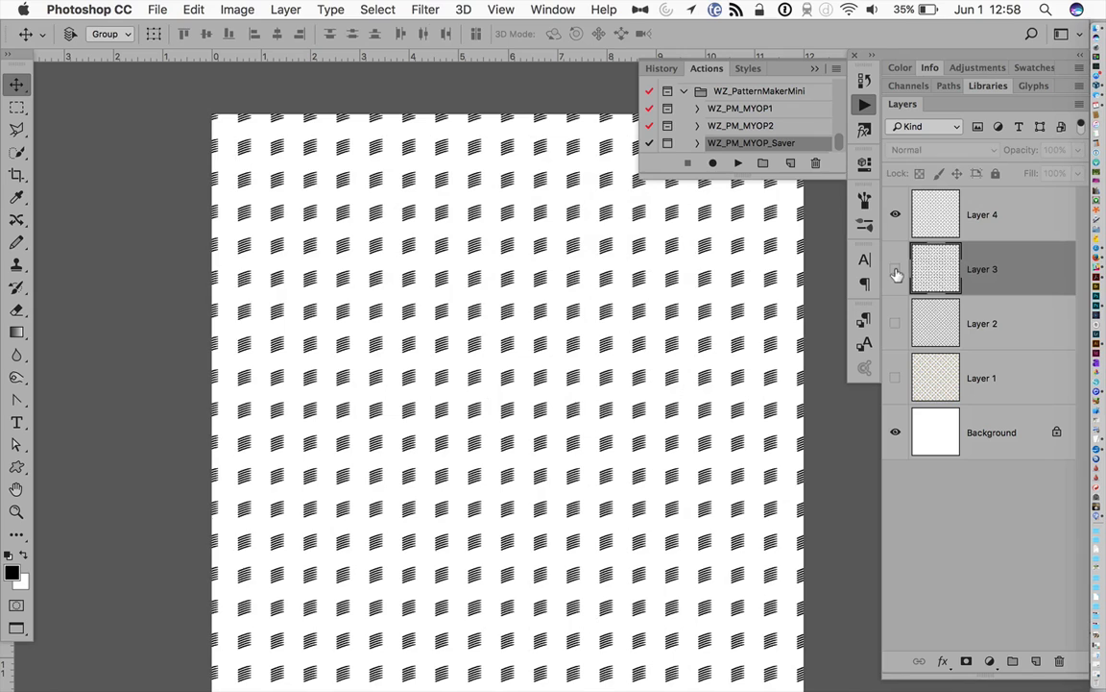
pyautogui.click(895, 269)
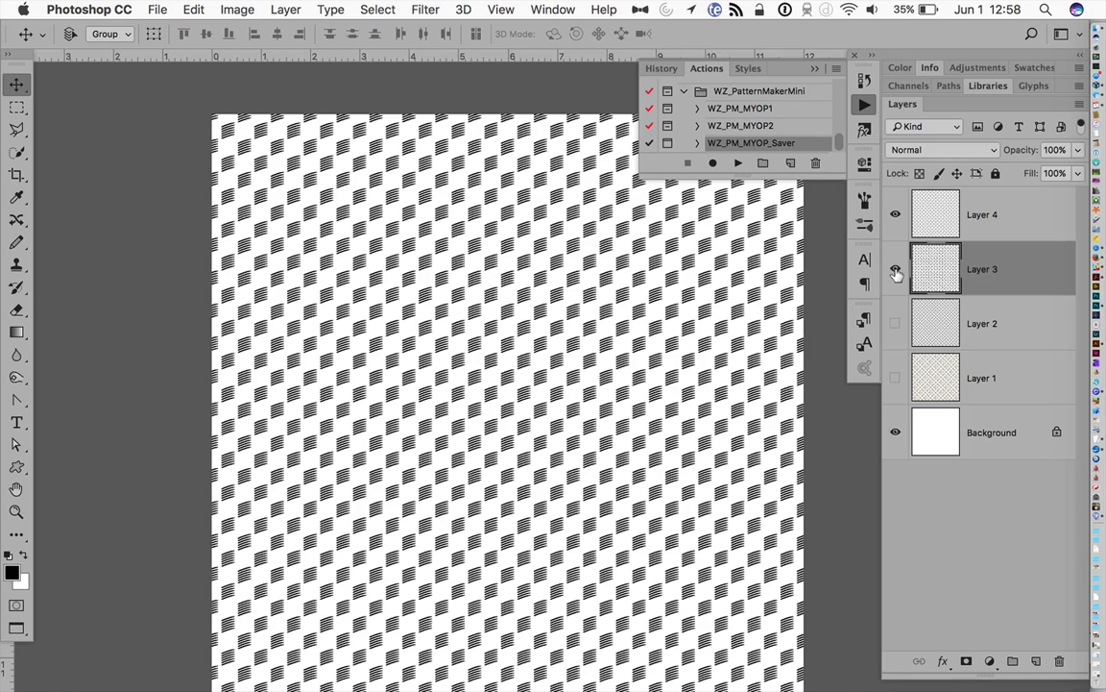
# - Lock Layer 3's transparent pixels and fill its swishes with red bc4242
pyautogui.click(919, 174)
pyautogui.click(11, 573)
pyautogui.click(470, 257)
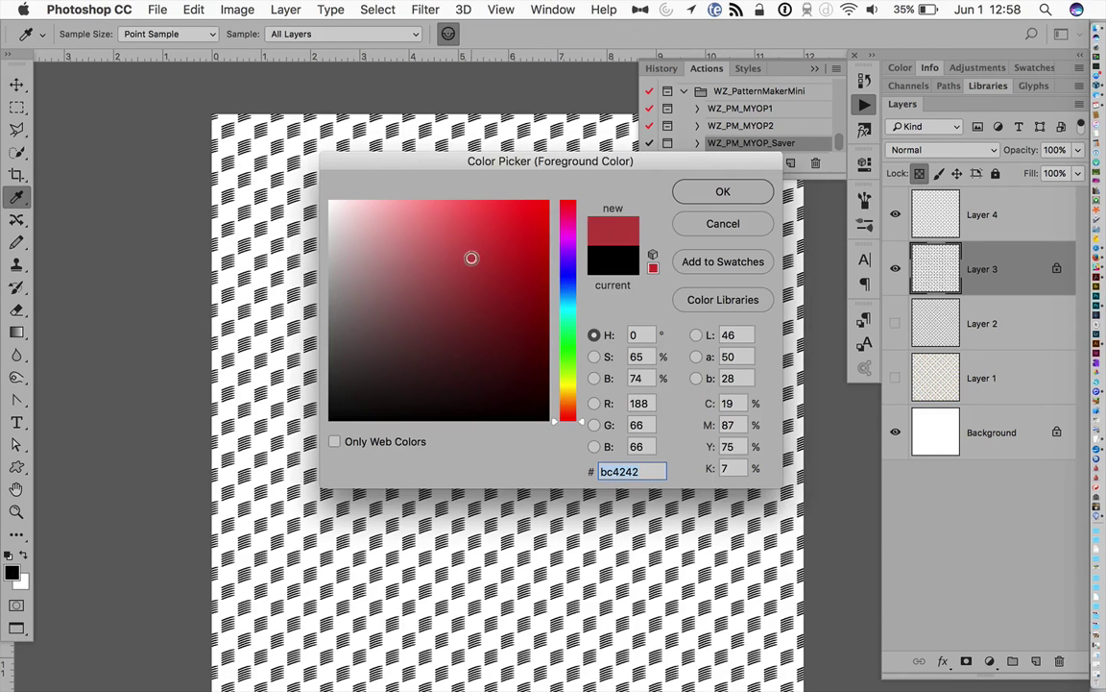
pyautogui.click(722, 191)
pyautogui.press('v')
pyautogui.hotkey('alt', 'BackSpace')
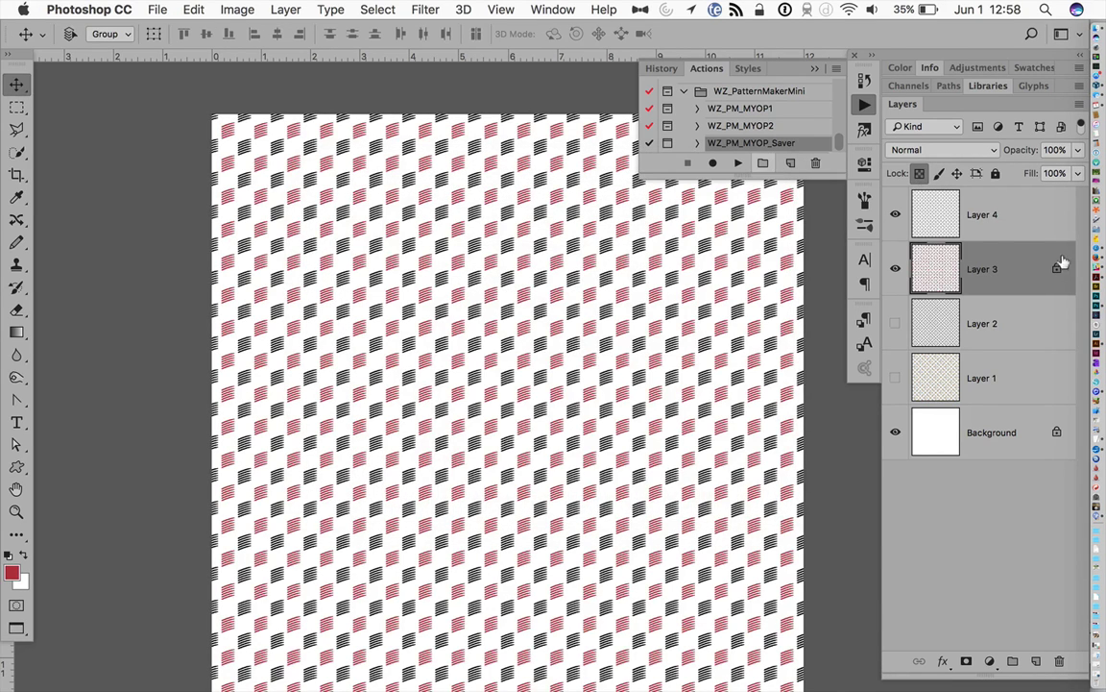
# - Lock Layer 4's transparent pixels and fill its swishes with blue 4251bc
pyautogui.click(1002, 208)
pyautogui.click(919, 173)
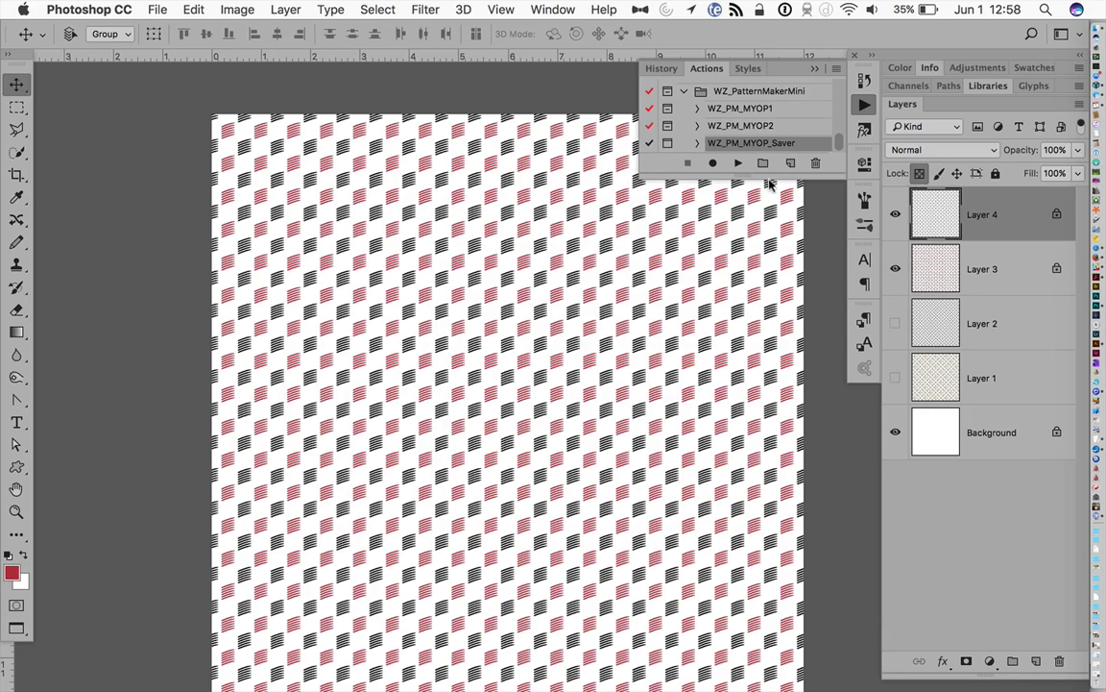
pyautogui.click(15, 574)
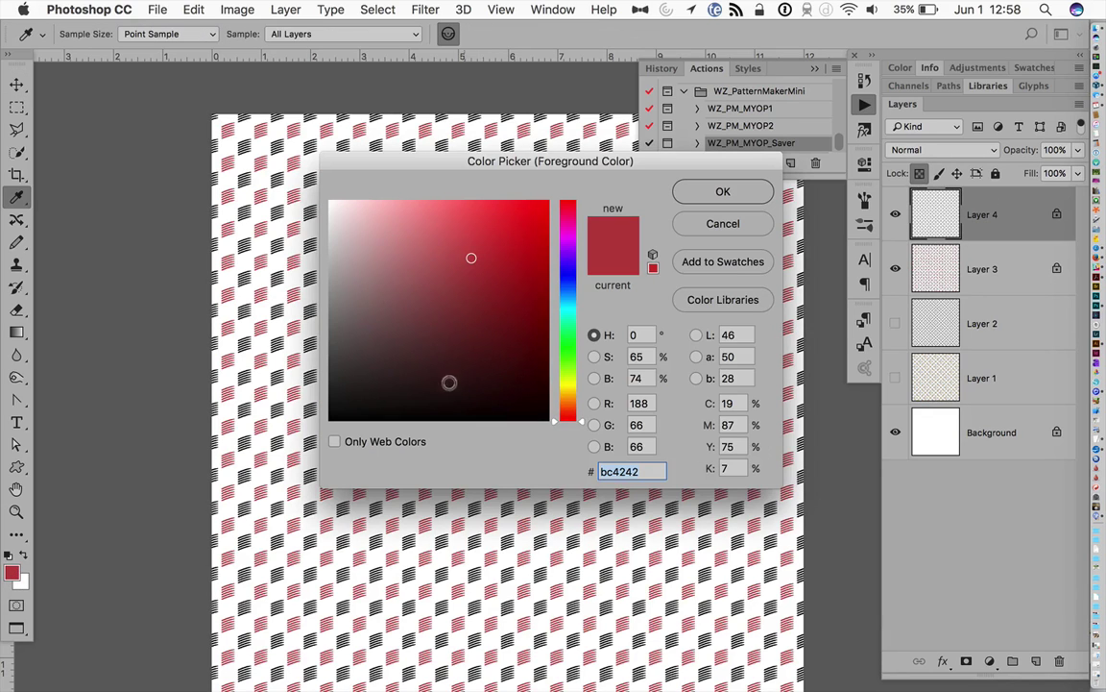
pyautogui.click(576, 278)
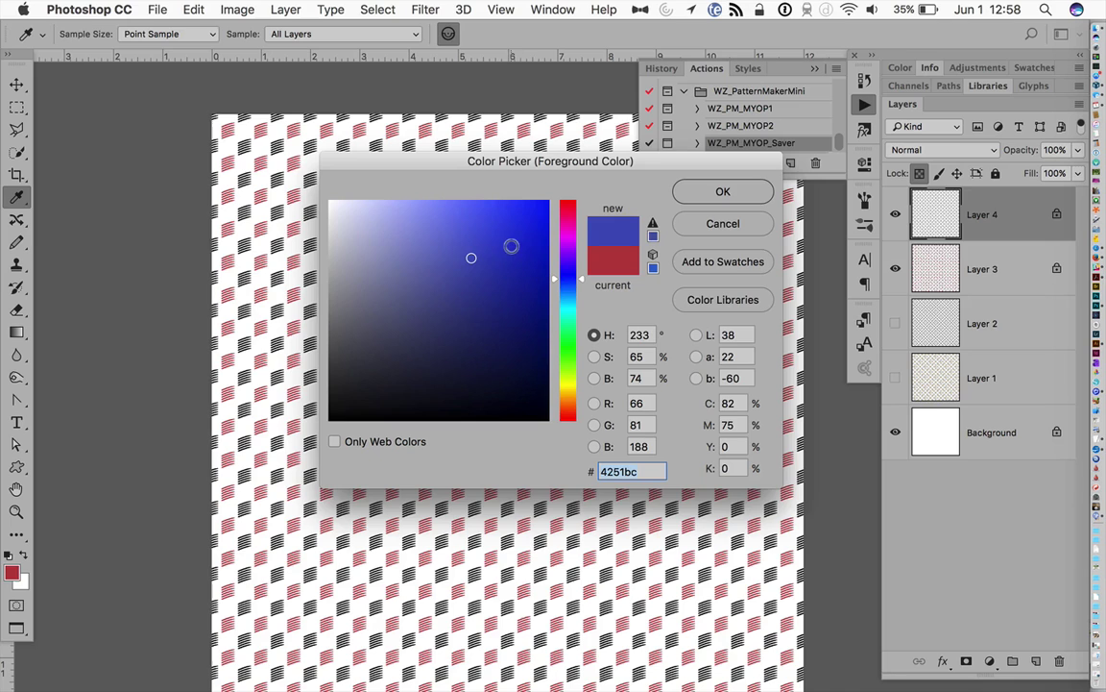
pyautogui.click(734, 191)
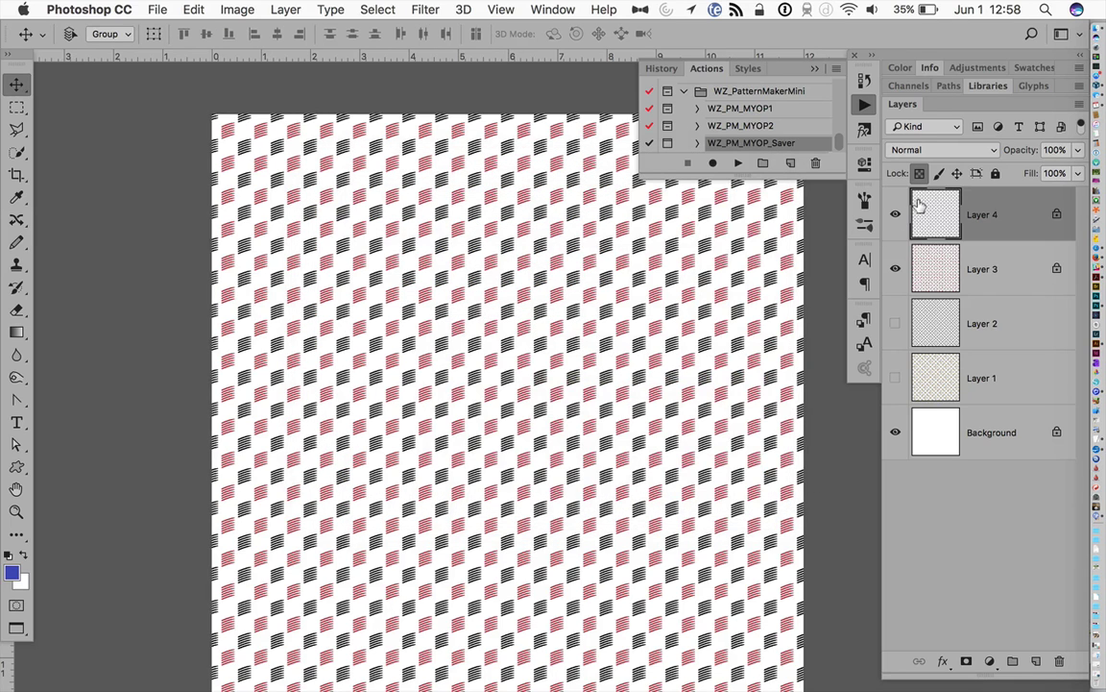
pyautogui.hotkey('alt', 'BackSpace')
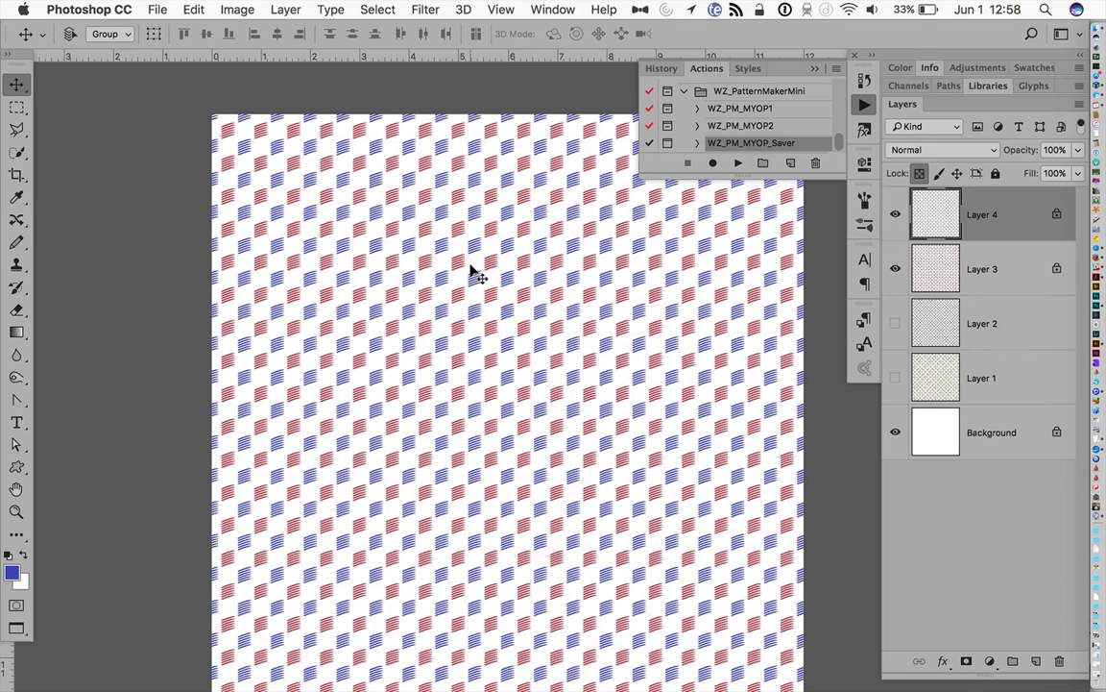